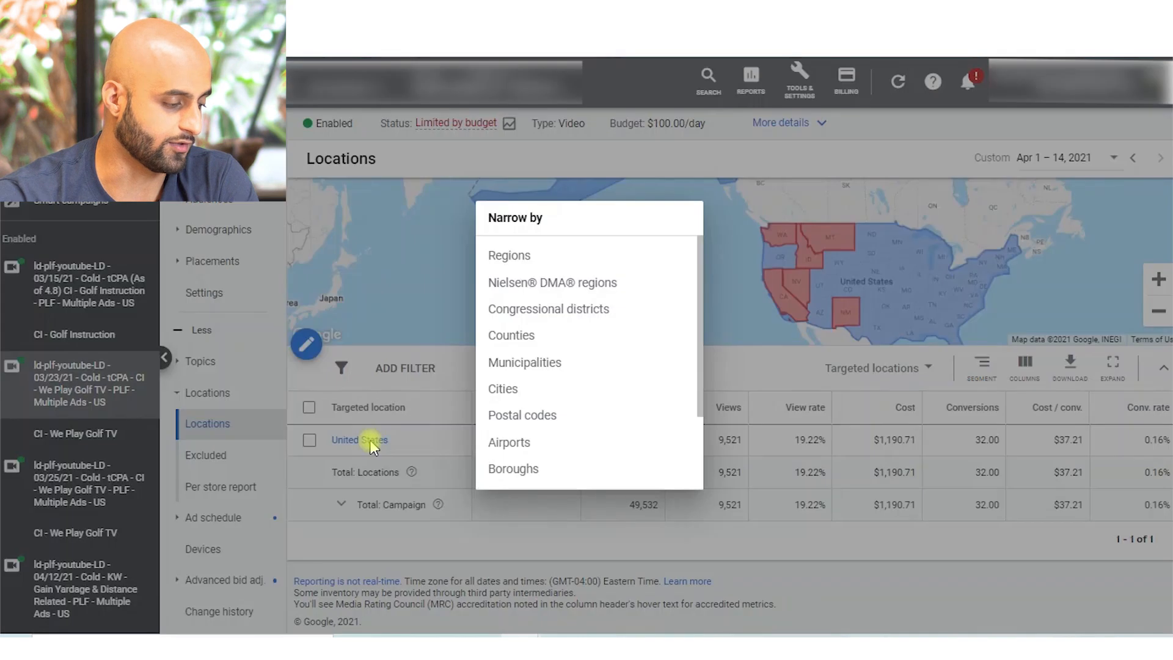
Dismiss the list of narrowing options and switch the locations table from targeted to matched locations
{"action": "scroll", "coordinate": [519, 287], "scroll_direction": "down", "scroll_amount": 3}
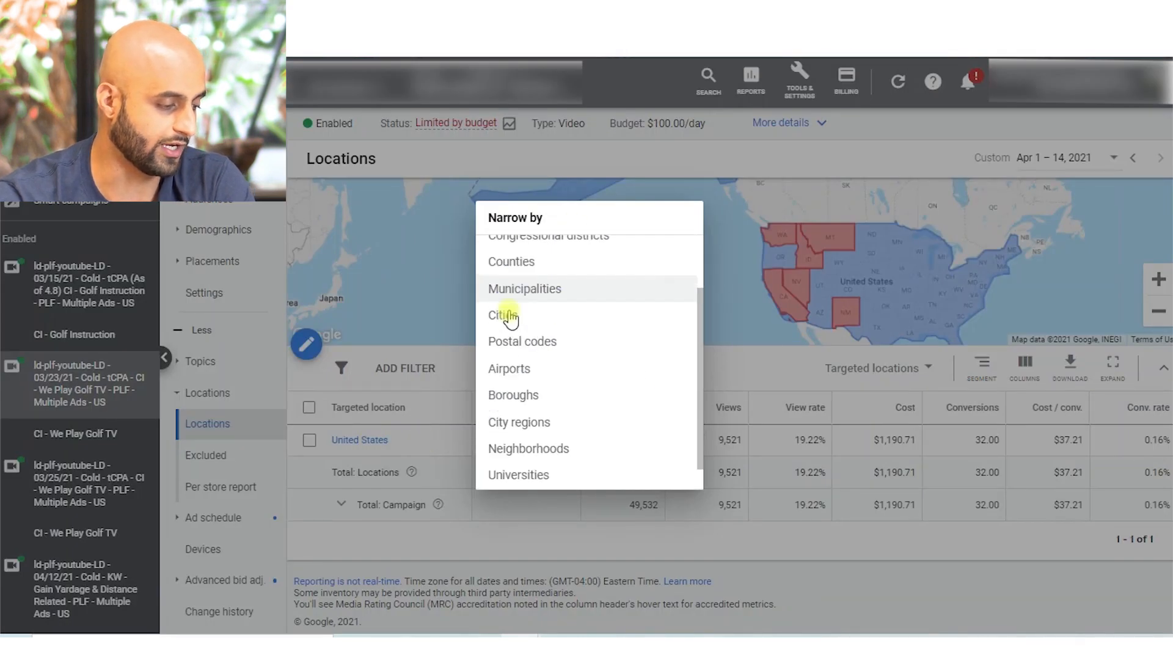
{"action": "left_click", "coordinate": [767, 394]}
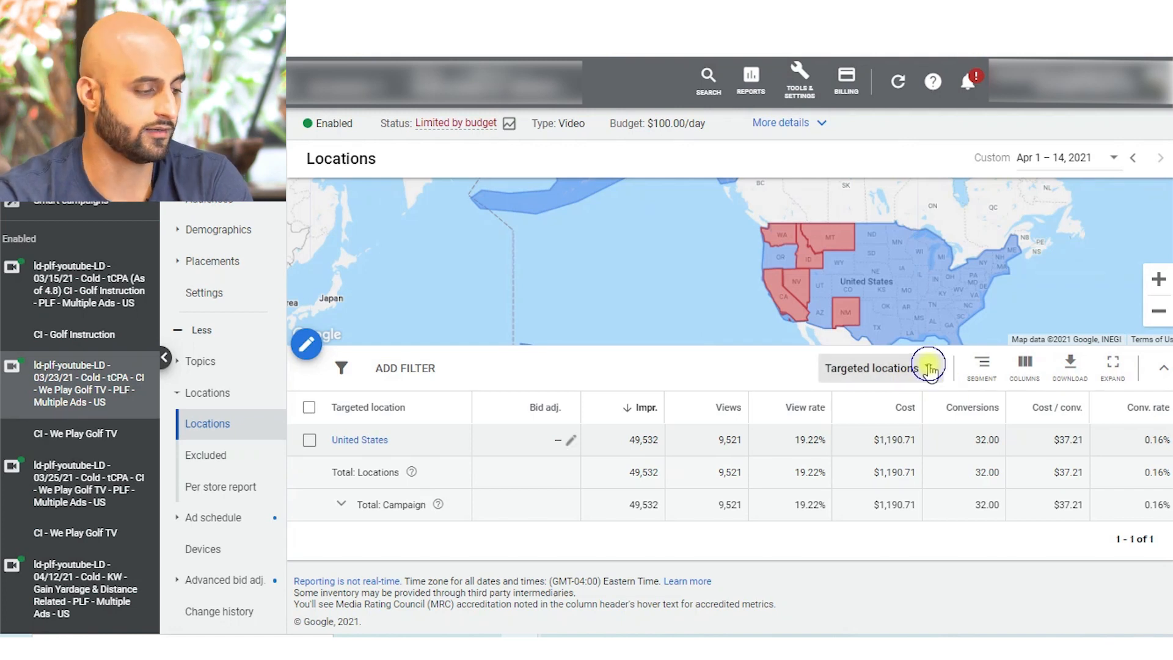
{"action": "left_click", "coordinate": [929, 367]}
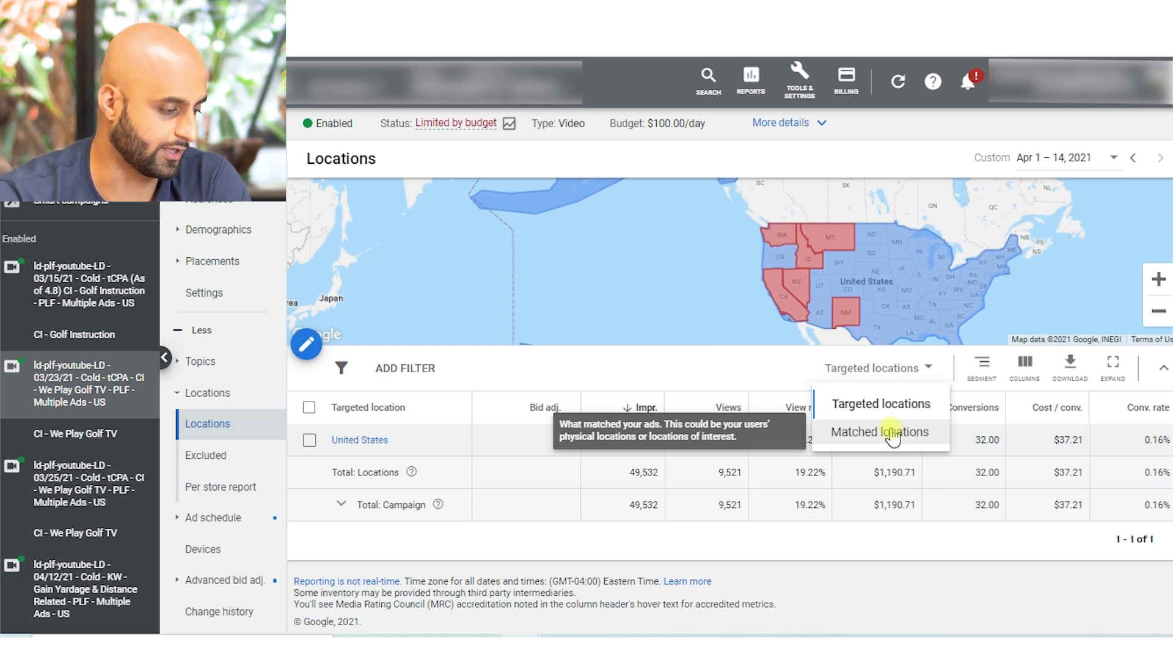
{"action": "left_click", "coordinate": [891, 433]}
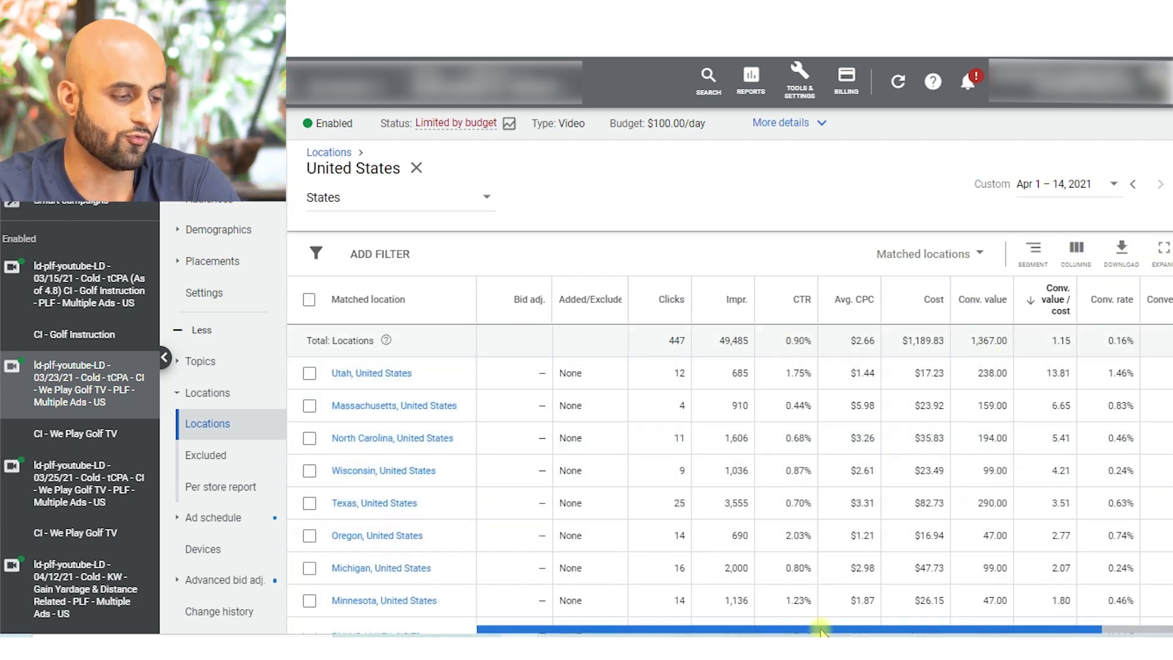
Sort the matched United States locations by cost, highest first
{"action": "left_click_drag", "start_coordinate": [819, 629], "coordinate": [1037, 629]}
{"action": "left_click", "coordinate": [831, 299]}
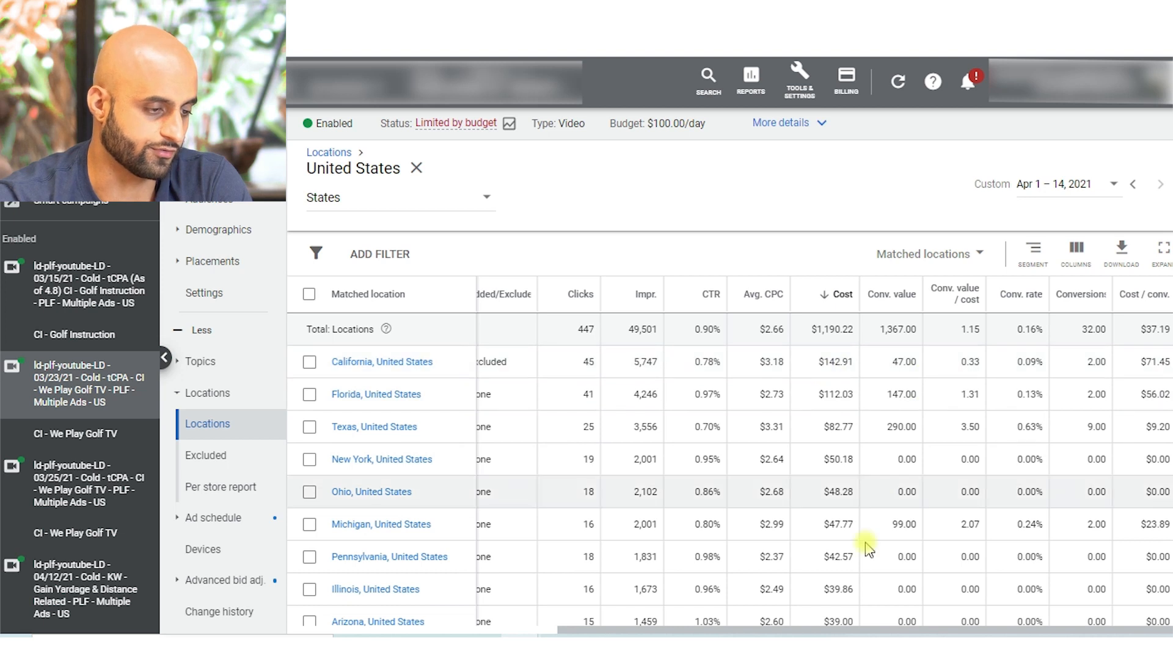
Check California's exclusion status and its conversion value per cost in the matched locations table
{"action": "left_click_drag", "start_coordinate": [734, 629], "coordinate": [611, 623]}
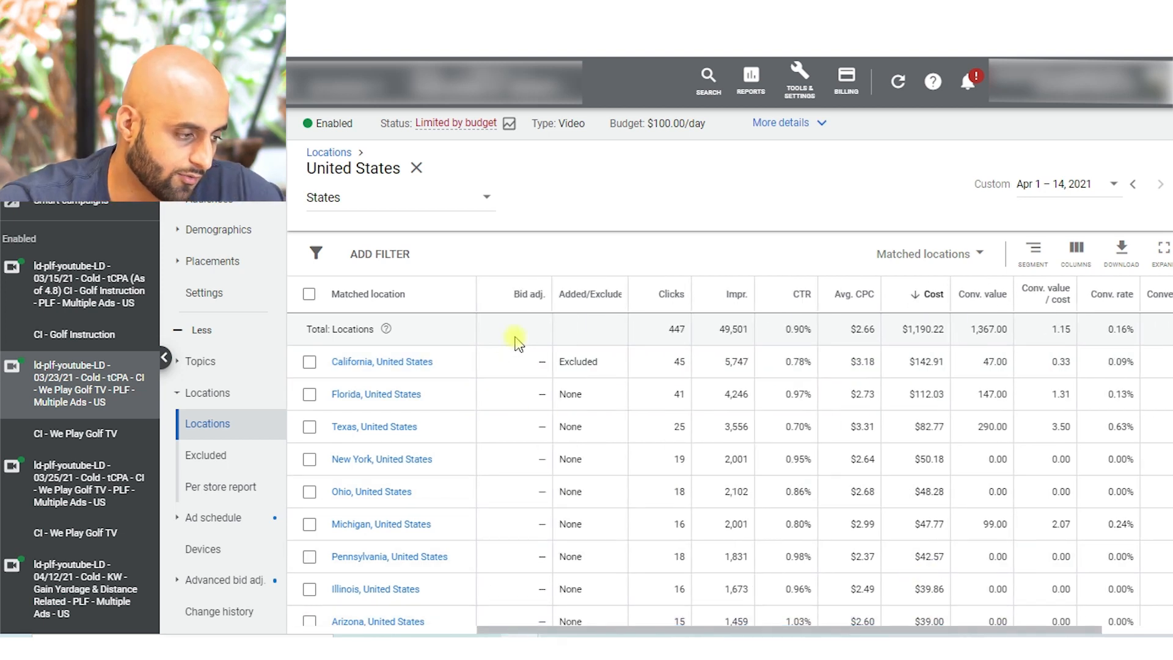
{"action": "left_click_drag", "start_coordinate": [599, 362], "coordinate": [556, 362]}
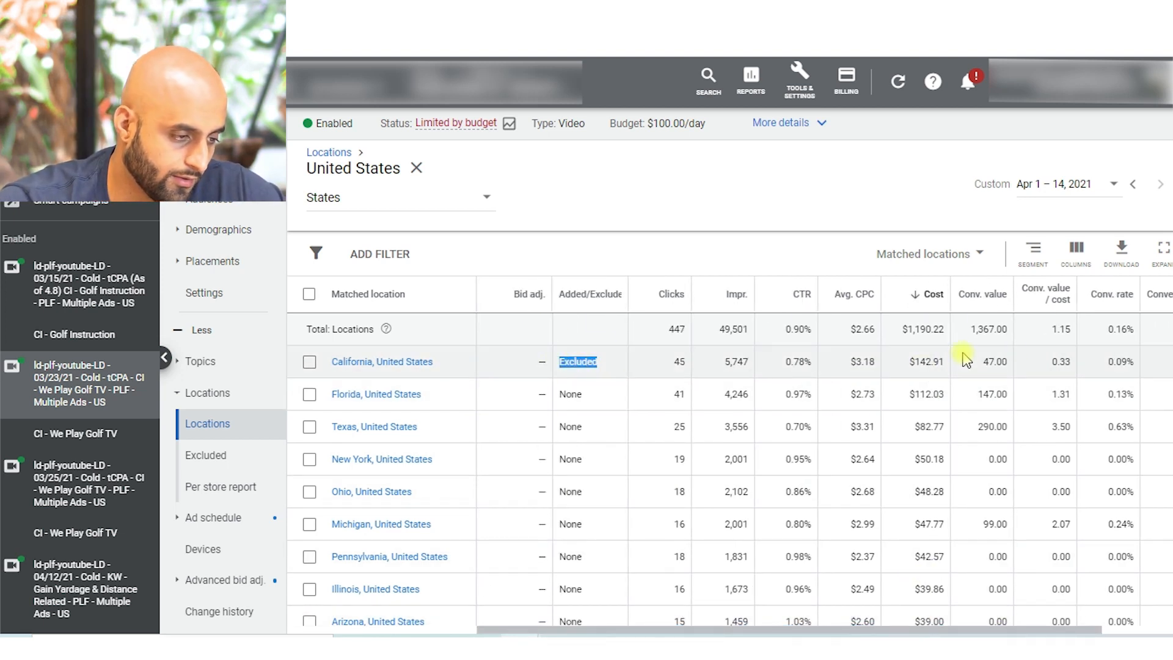
{"action": "left_click_drag", "start_coordinate": [1085, 362], "coordinate": [1052, 362]}
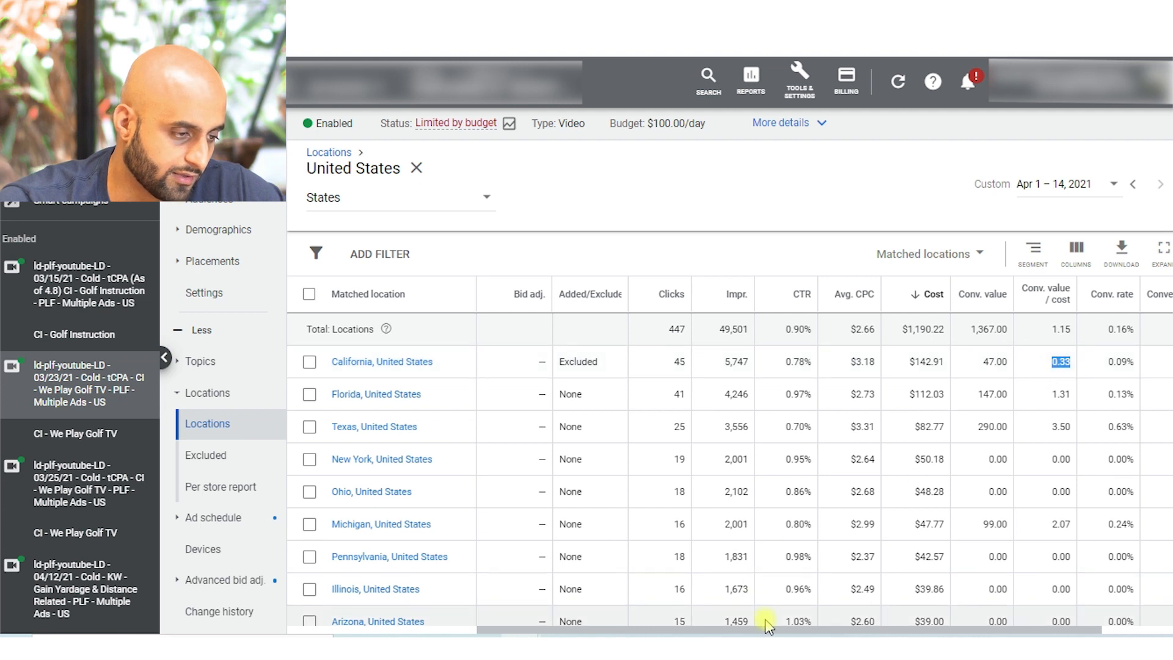
{"action": "left_click_drag", "start_coordinate": [768, 631], "coordinate": [851, 629]}
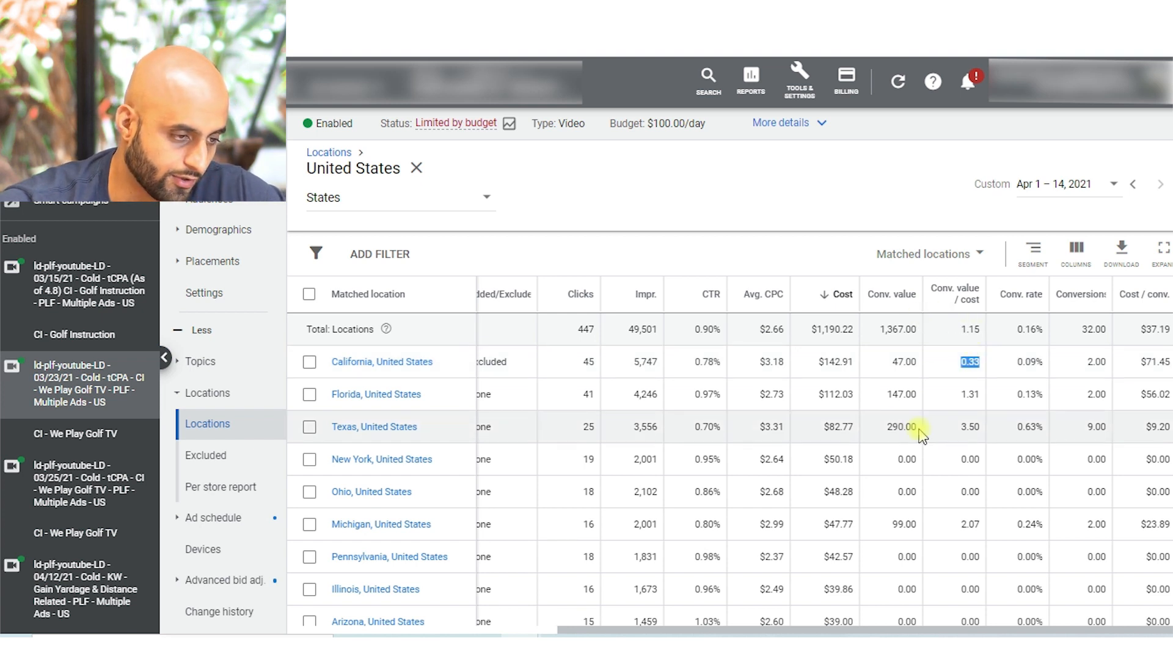
{"action": "scroll", "coordinate": [929, 427], "scroll_direction": "down", "scroll_amount": 1}
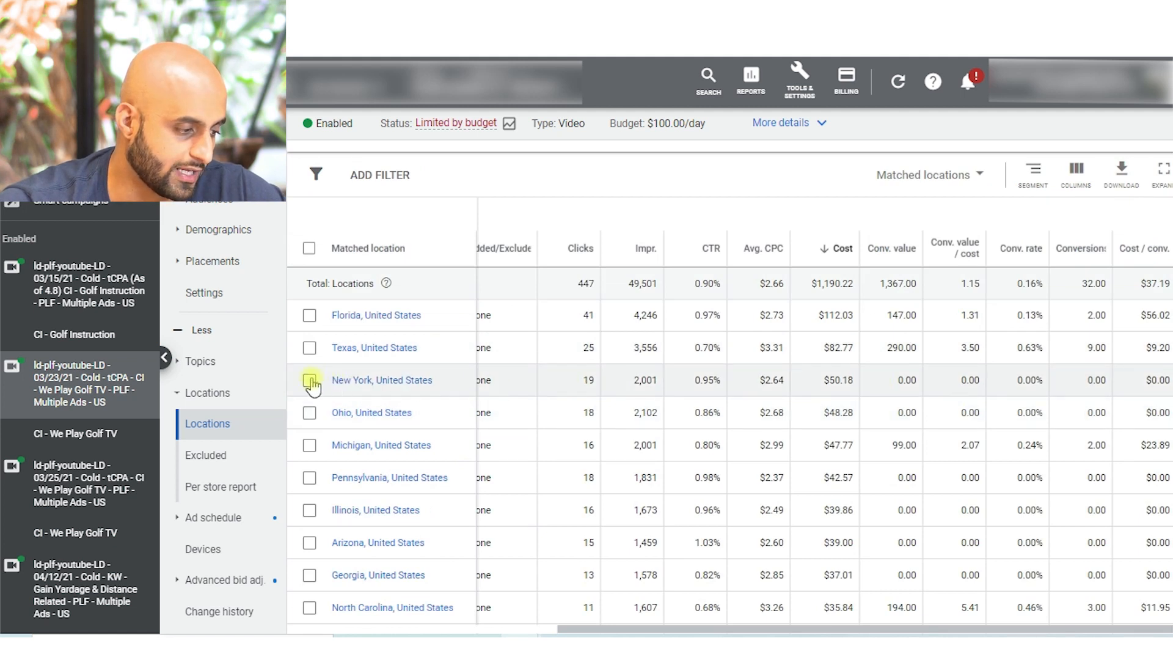
{"action": "left_click", "coordinate": [309, 381]}
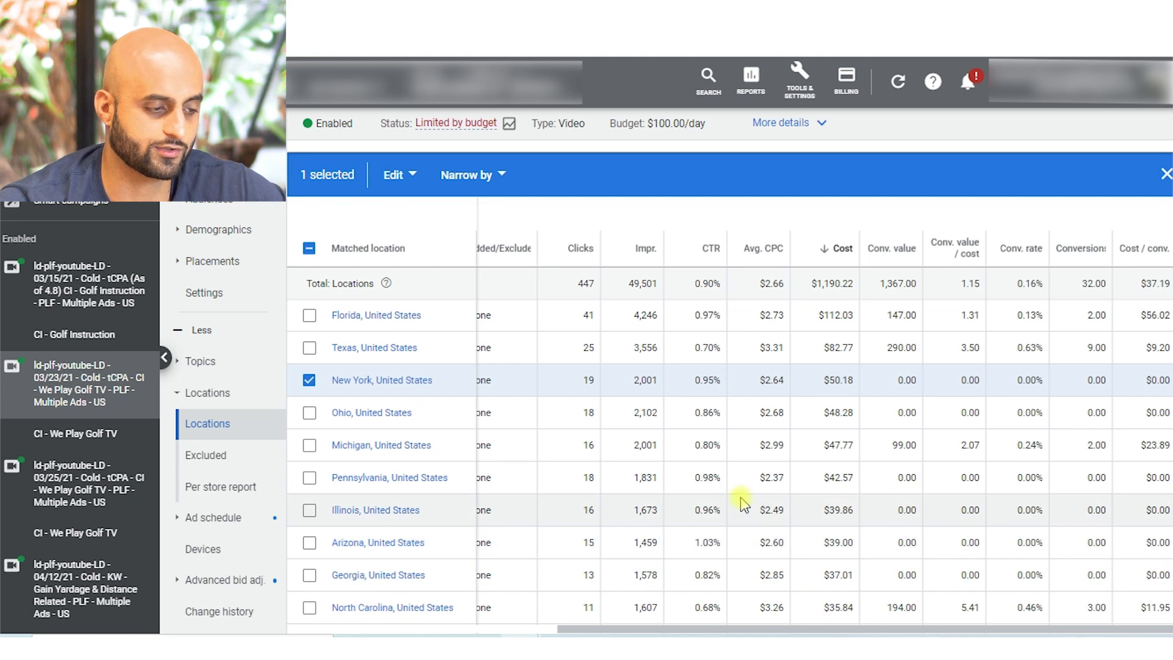
{"action": "scroll", "coordinate": [742, 482], "scroll_direction": "down", "scroll_amount": 2}
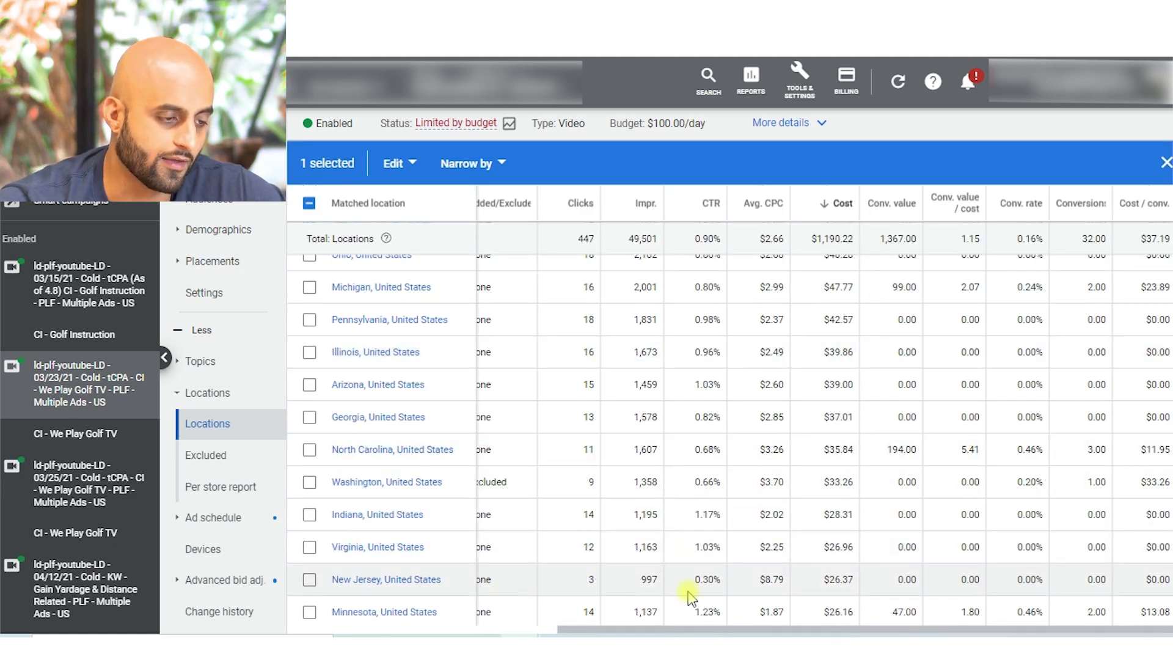
{"action": "left_click", "coordinate": [310, 203]}
{"action": "left_click", "coordinate": [308, 203]}
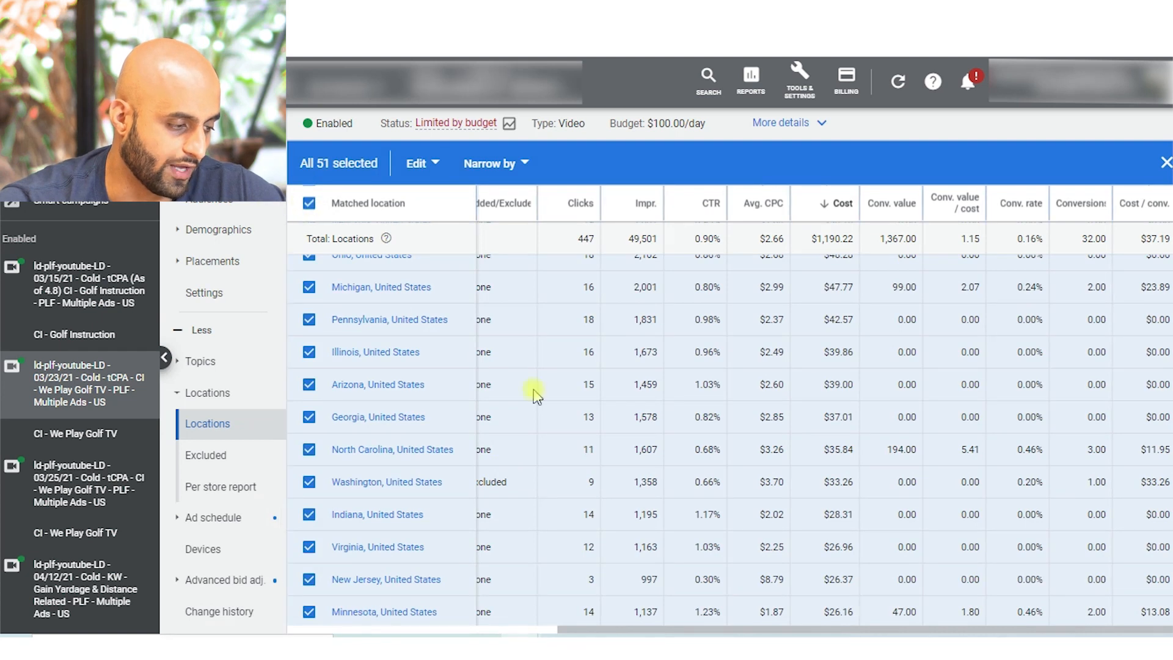
{"action": "scroll", "coordinate": [799, 613], "scroll_direction": "left", "scroll_amount": 3}
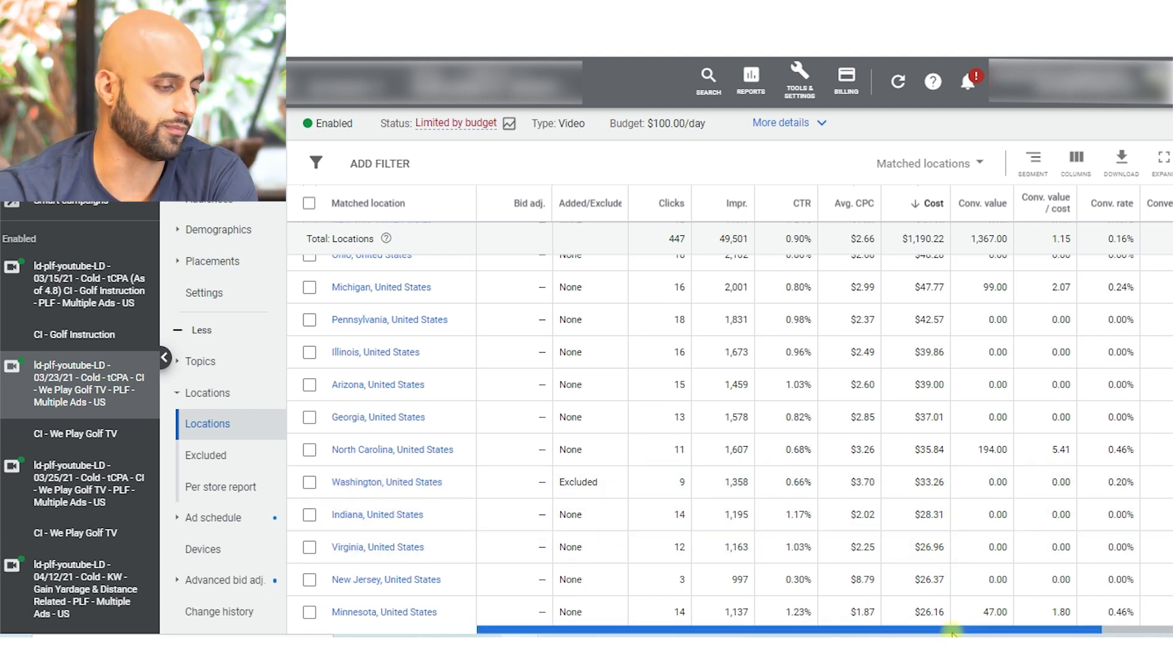
Check the click-through rate and cost in New Jersey's row
{"action": "left_click_drag", "start_coordinate": [952, 630], "coordinate": [993, 629]}
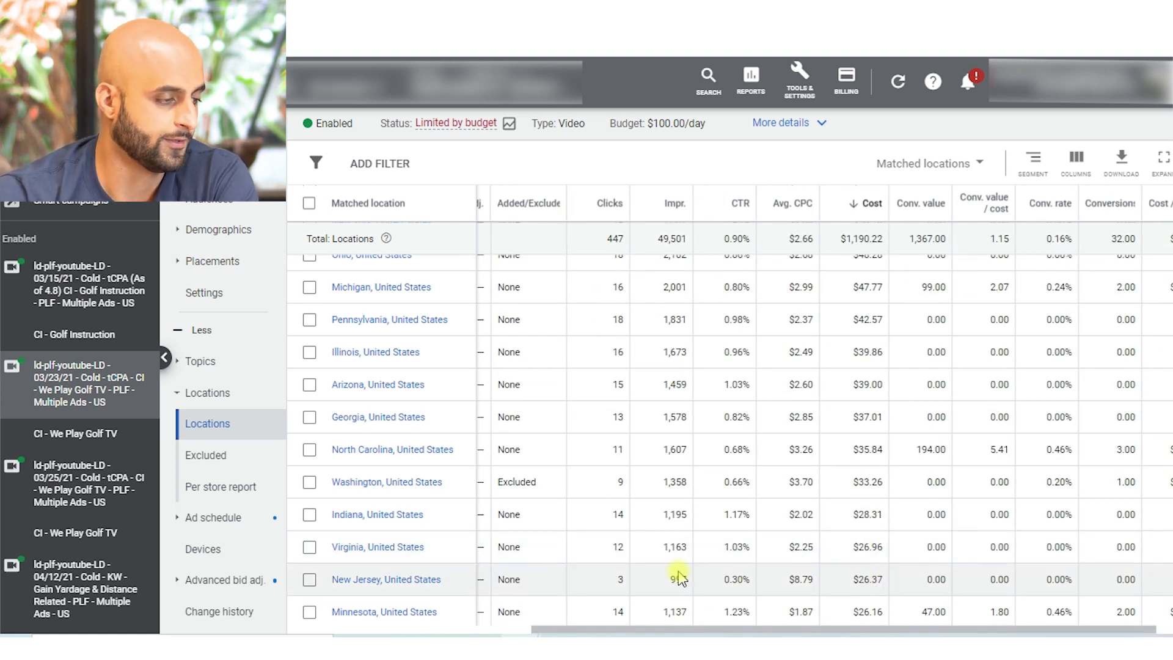
{"action": "left_click_drag", "start_coordinate": [753, 583], "coordinate": [712, 580]}
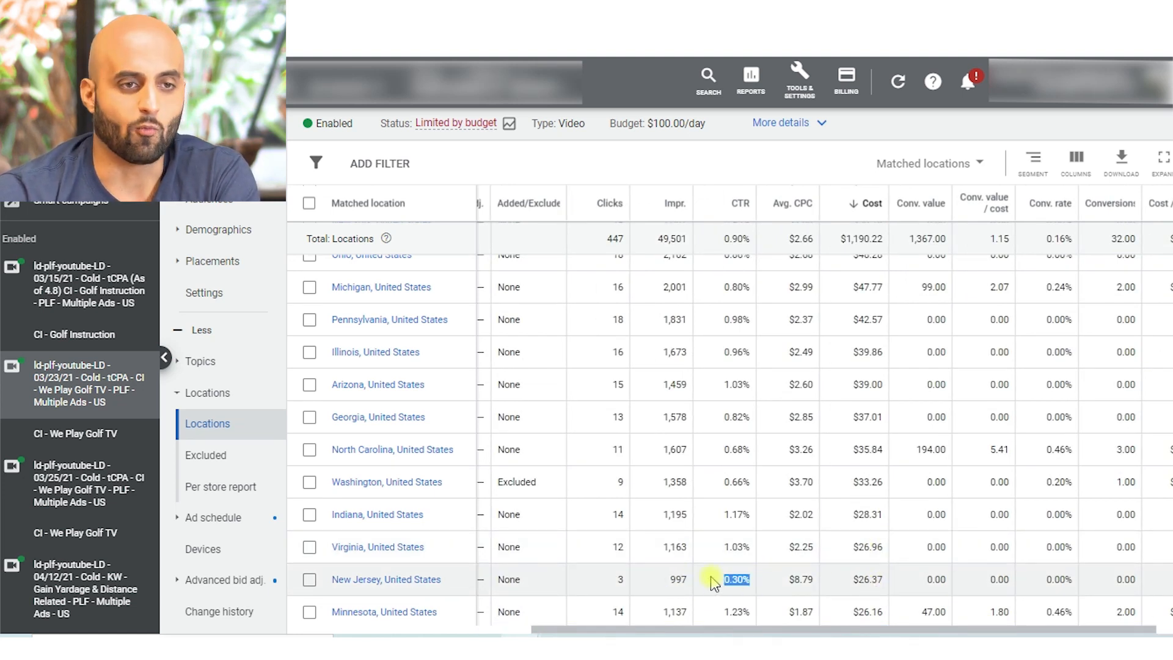
{"action": "left_click_drag", "start_coordinate": [878, 579], "coordinate": [854, 579]}
{"action": "left_click_drag", "start_coordinate": [613, 581], "coordinate": [309, 578]}
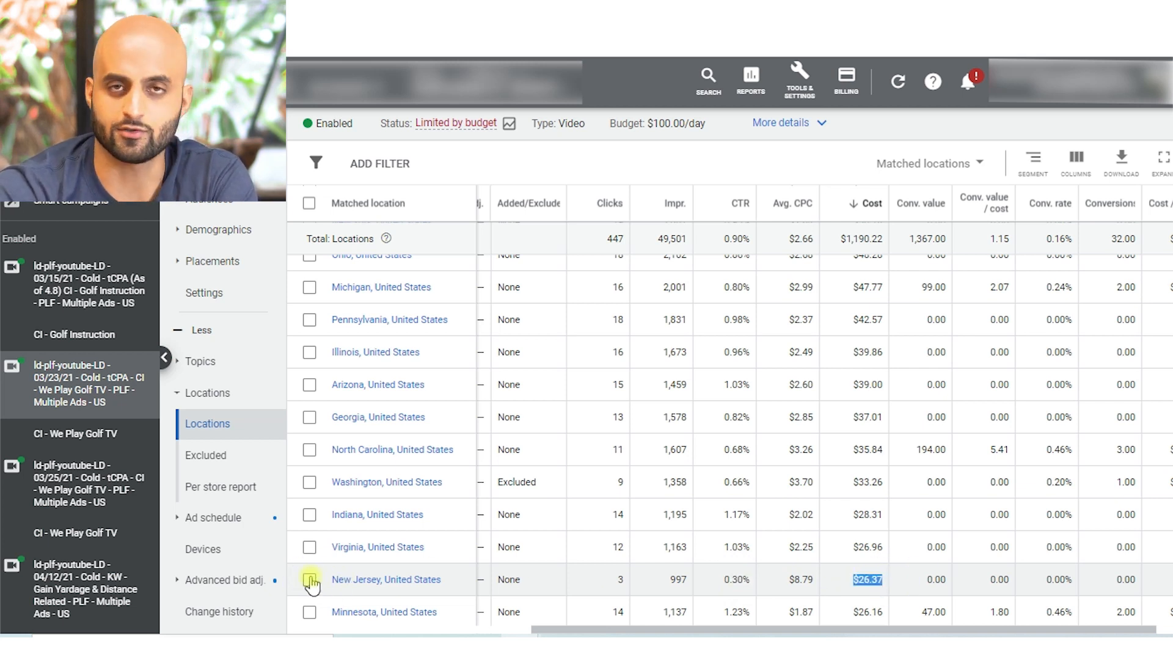
Exclude New Jersey from the campaign's locations and confirm the exclusion
{"action": "left_click", "coordinate": [309, 579]}
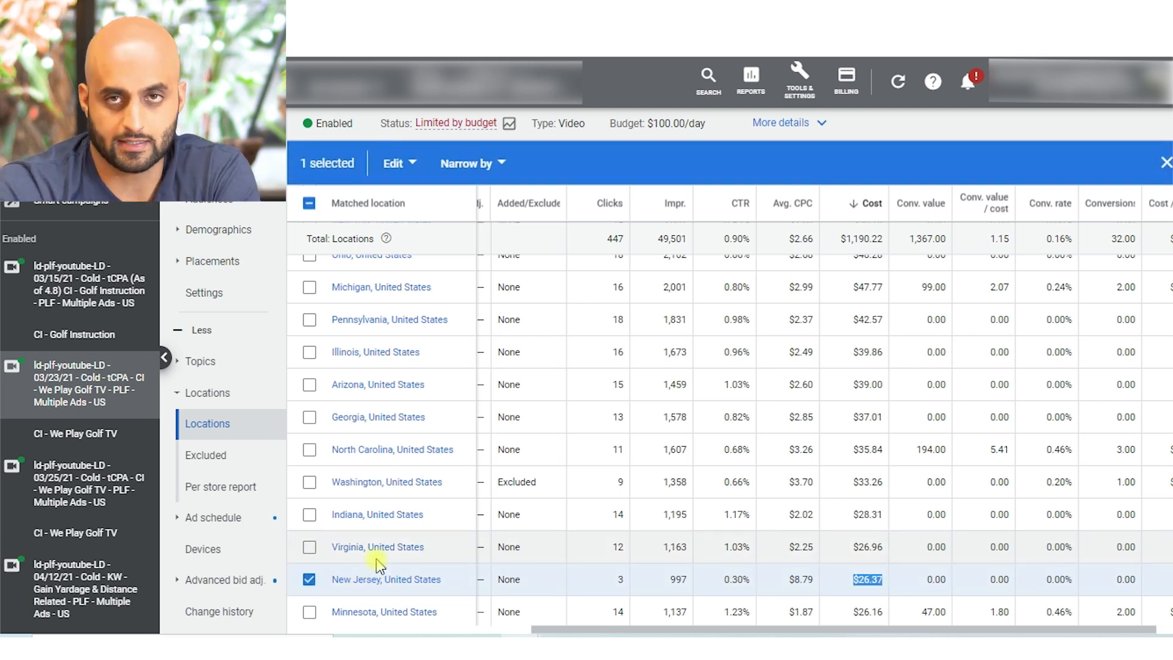
{"action": "left_click", "coordinate": [412, 164]}
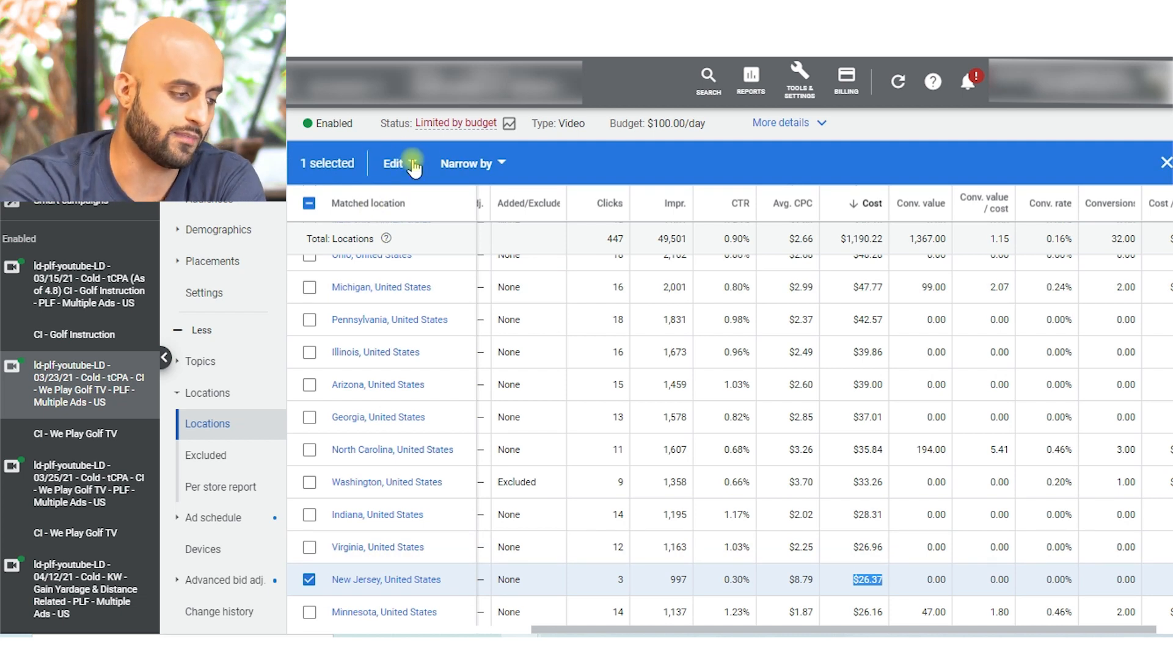
{"action": "left_click", "coordinate": [413, 164]}
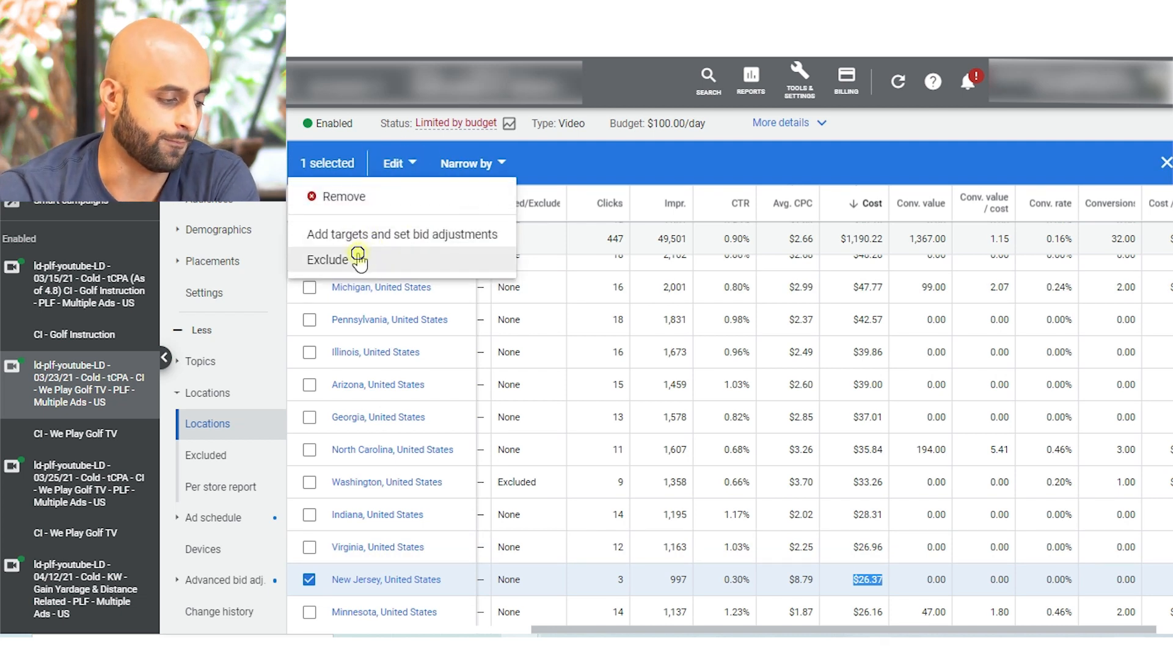
{"action": "left_click", "coordinate": [361, 260]}
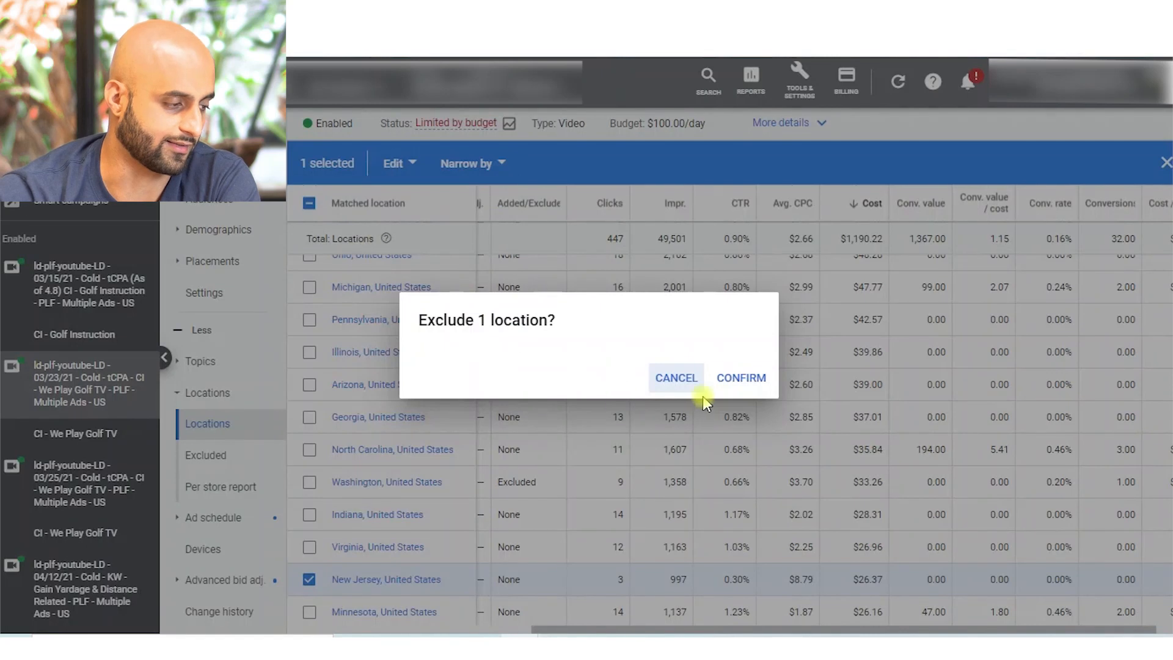
{"action": "left_click", "coordinate": [742, 377]}
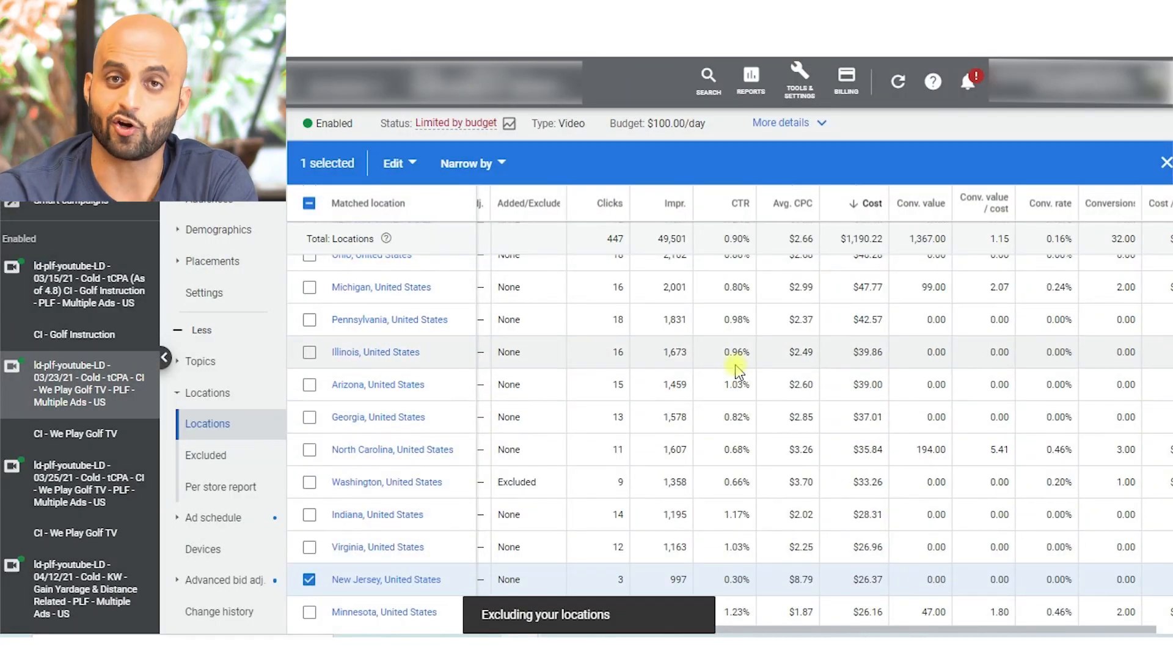
Review cost, conversion value and exclusion status of the remaining states in the matched locations table
{"action": "scroll", "coordinate": [738, 370], "scroll_direction": "down", "scroll_amount": 1}
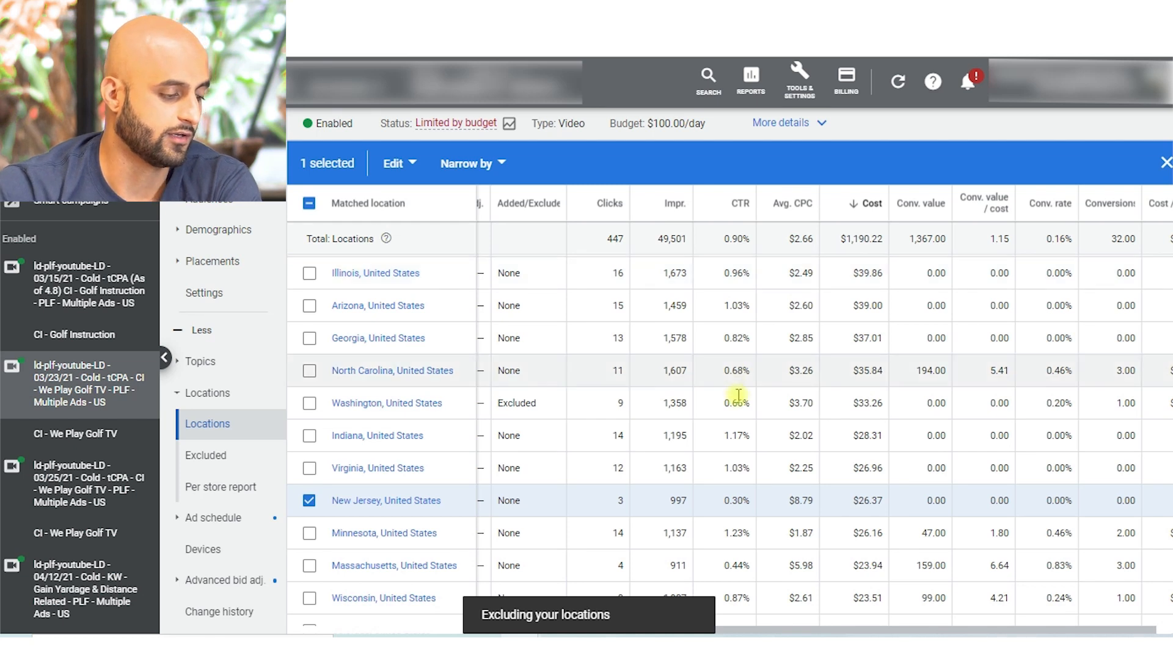
{"action": "scroll", "coordinate": [801, 439], "scroll_direction": "down", "scroll_amount": 2}
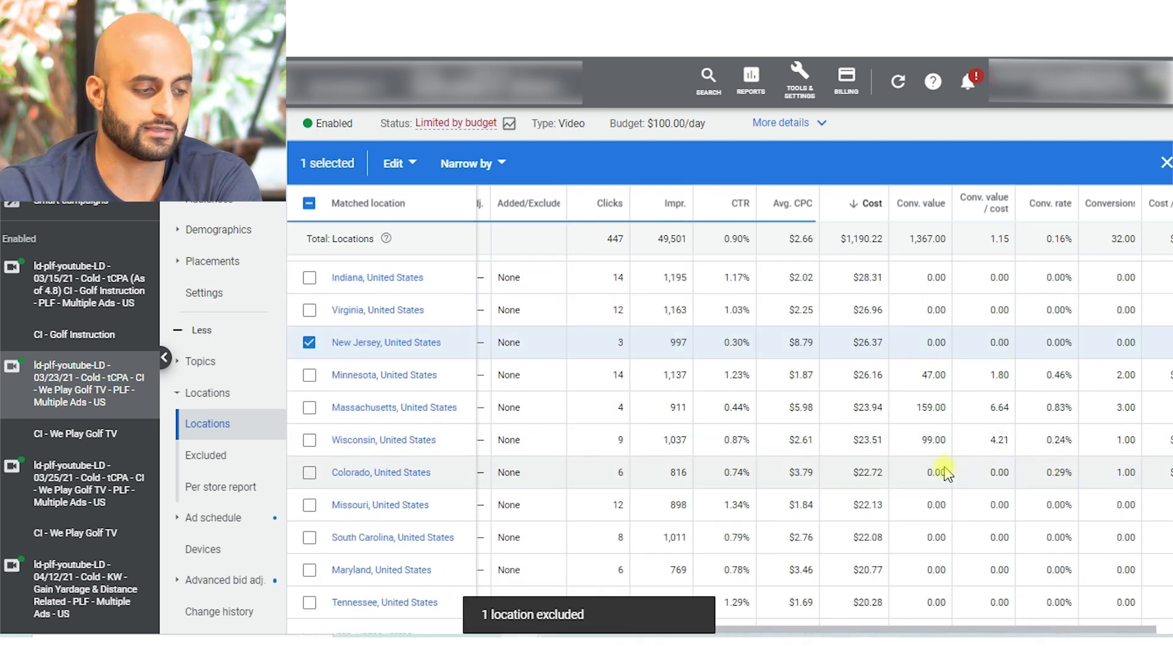
{"action": "scroll", "coordinate": [931, 491], "scroll_direction": "down", "scroll_amount": 3}
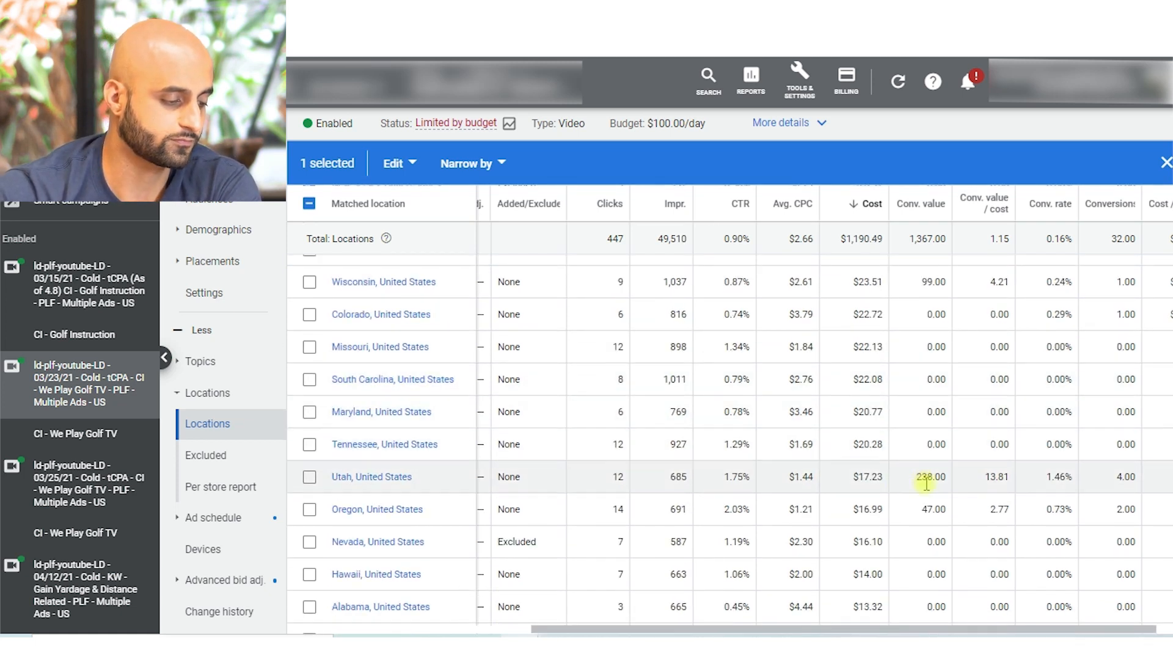
{"action": "scroll", "coordinate": [862, 477], "scroll_direction": "down", "scroll_amount": 2}
{"action": "scroll", "coordinate": [867, 470], "scroll_direction": "down", "scroll_amount": 3}
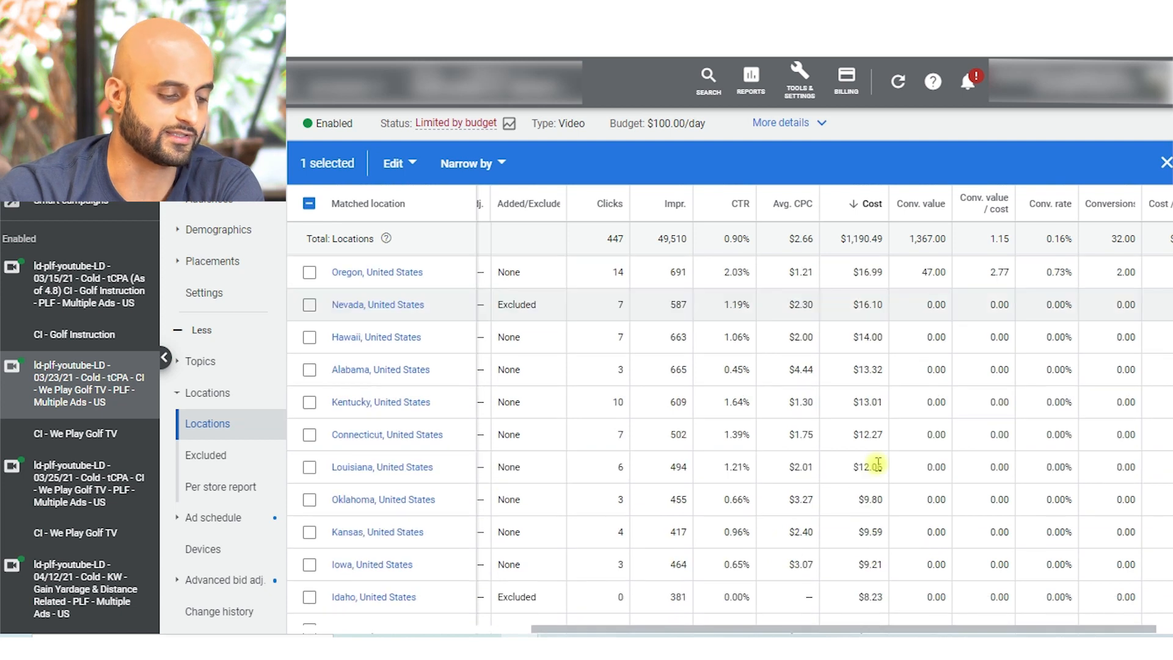
{"action": "scroll", "coordinate": [879, 470], "scroll_direction": "down", "scroll_amount": 2}
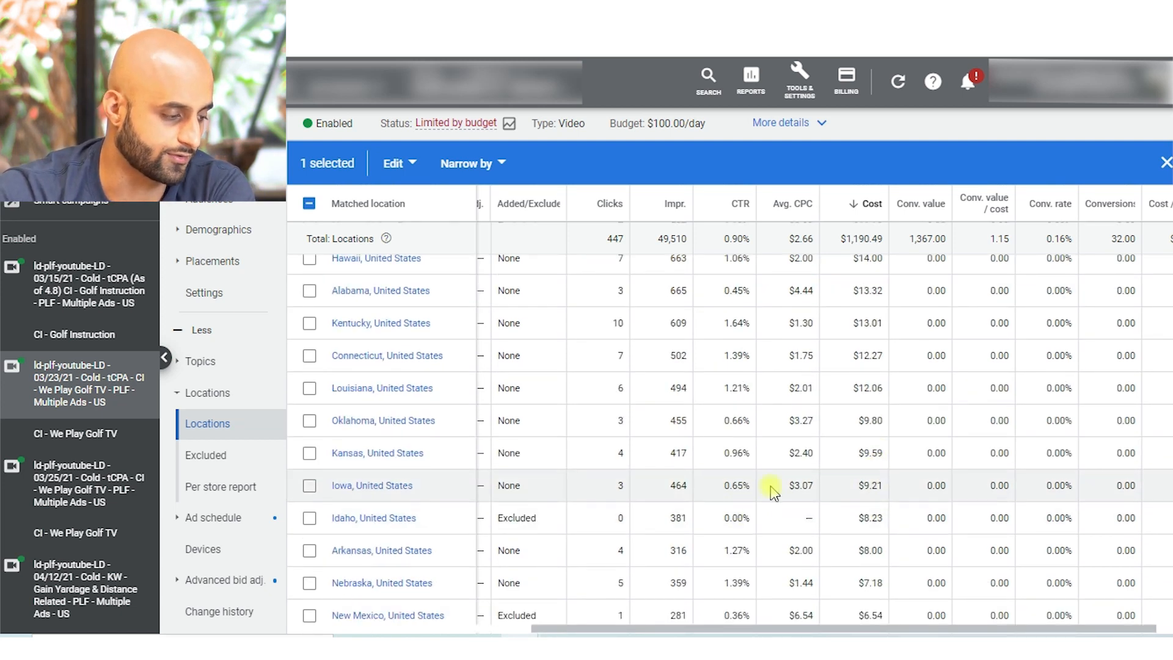
{"action": "scroll", "coordinate": [853, 501], "scroll_direction": "down", "scroll_amount": 8}
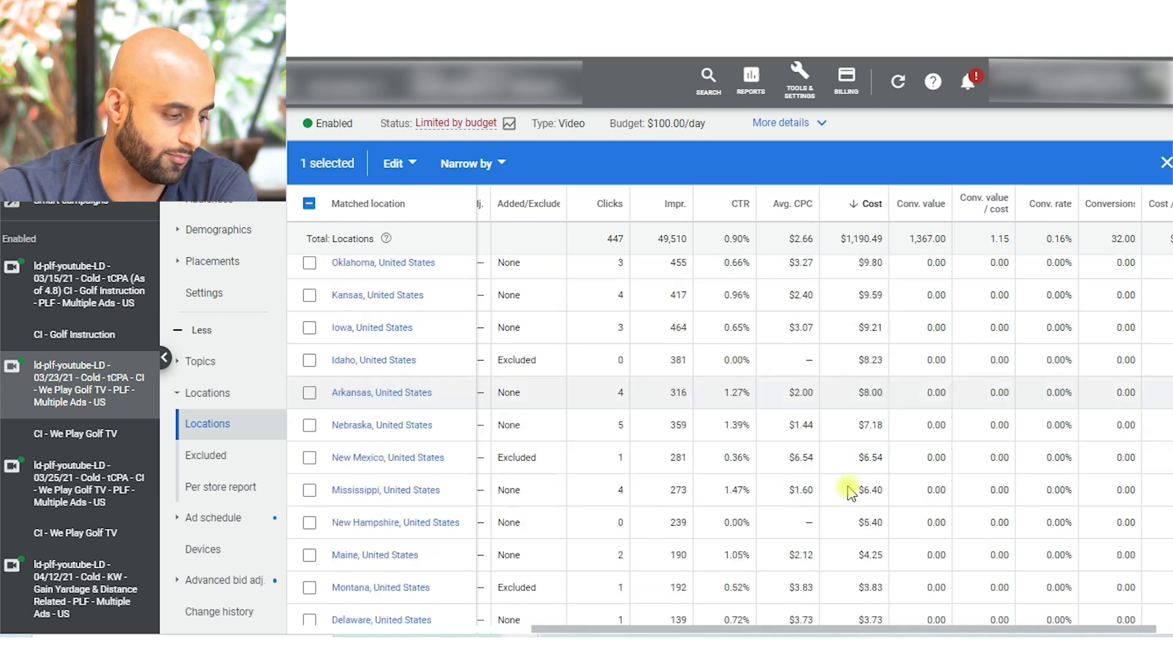
{"action": "scroll", "coordinate": [866, 475], "scroll_direction": "up", "scroll_amount": 15}
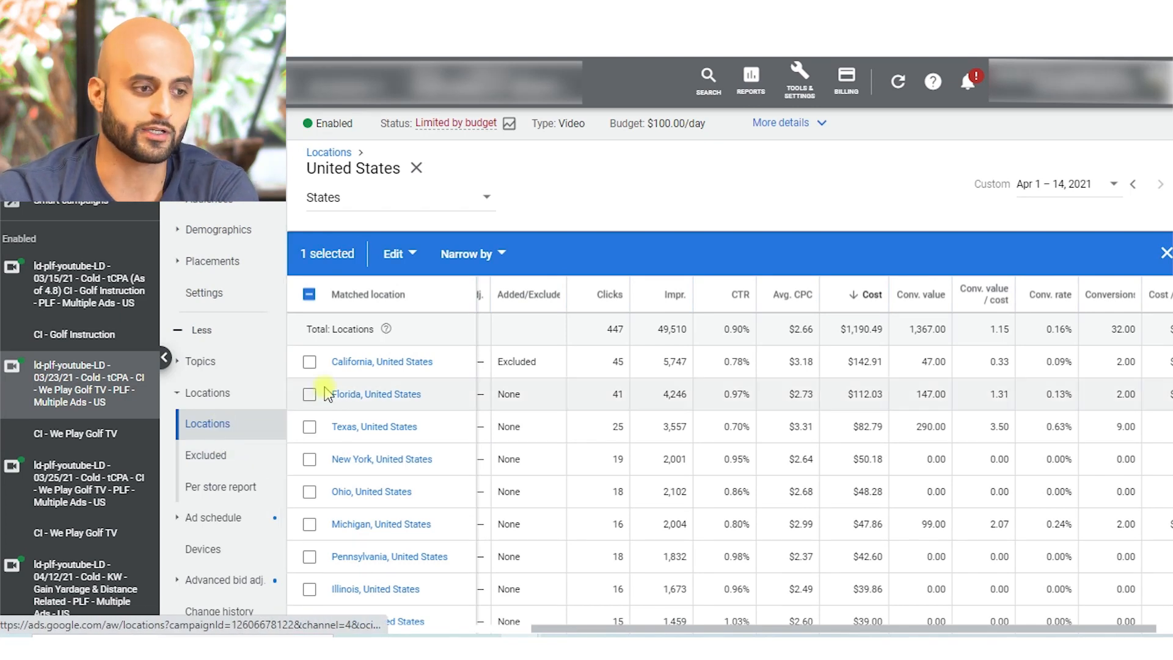
{"action": "scroll", "coordinate": [202, 370], "scroll_direction": "up", "scroll_amount": 3}
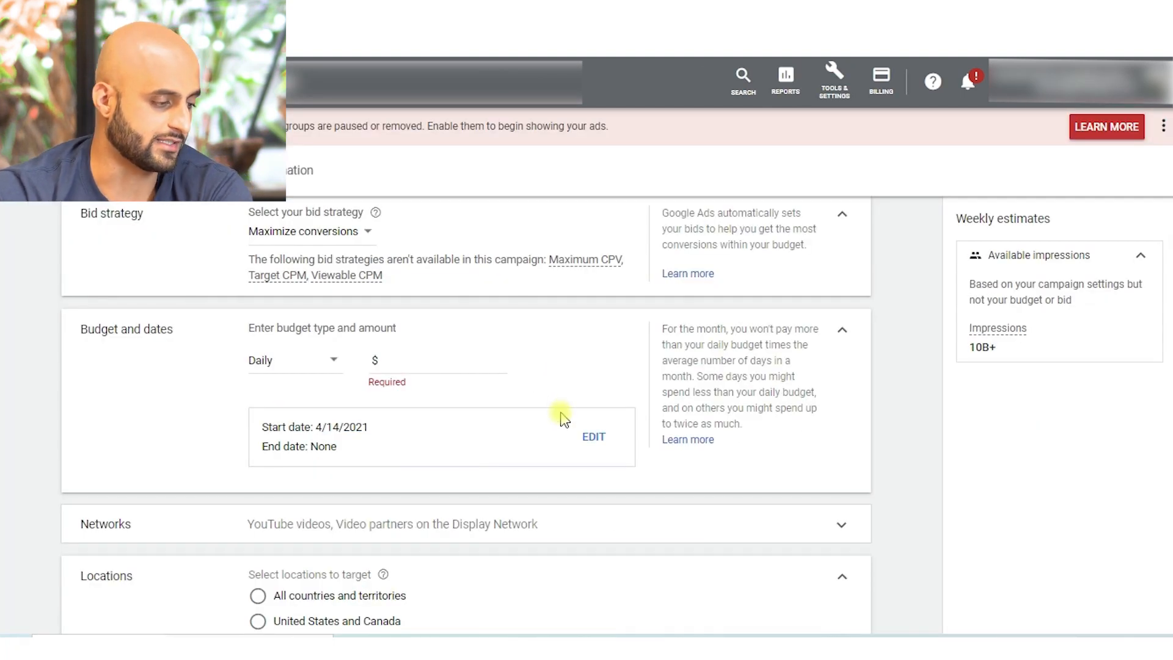
Choose to enter another location as the location targeting of the new video campaign
{"action": "scroll", "coordinate": [545, 411], "scroll_direction": "down", "scroll_amount": 3}
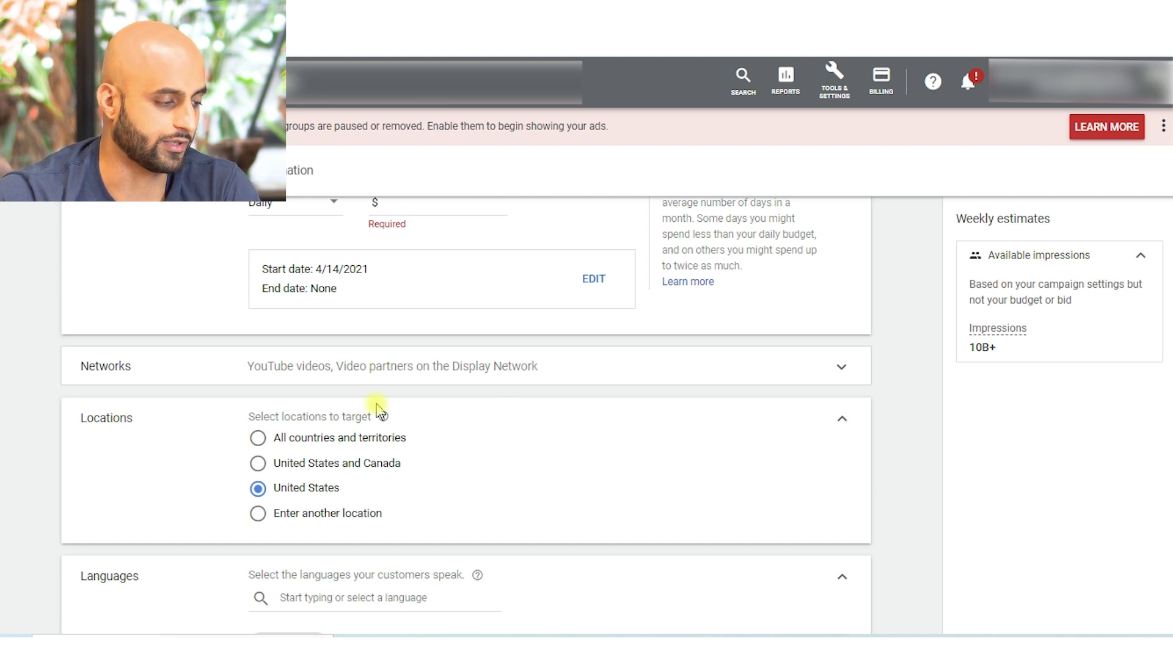
{"action": "scroll", "coordinate": [391, 403], "scroll_direction": "down", "scroll_amount": 1}
{"action": "mouse_move", "coordinate": [385, 342]}
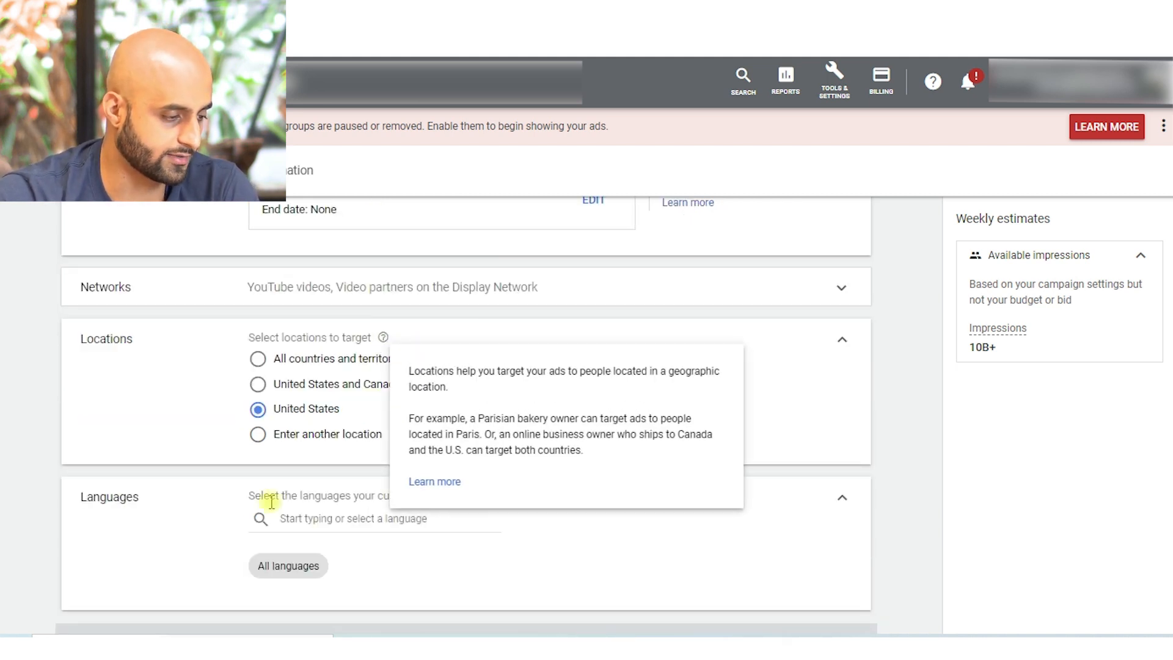
{"action": "left_click", "coordinate": [269, 439]}
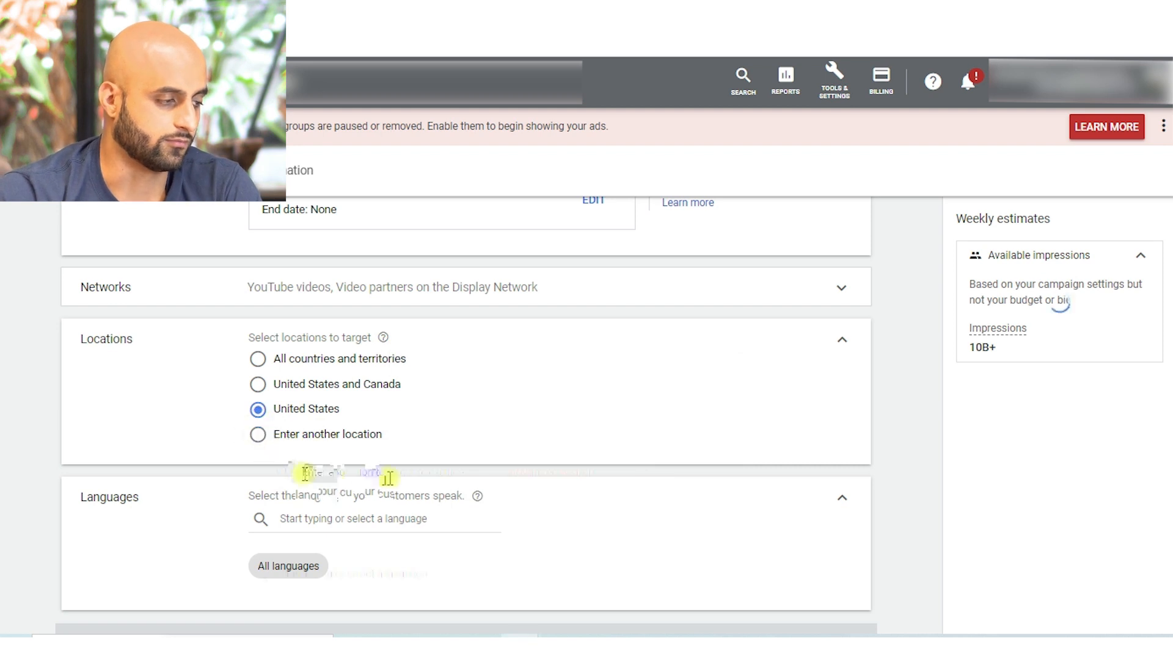
{"action": "scroll", "coordinate": [427, 452], "scroll_direction": "down", "scroll_amount": 1}
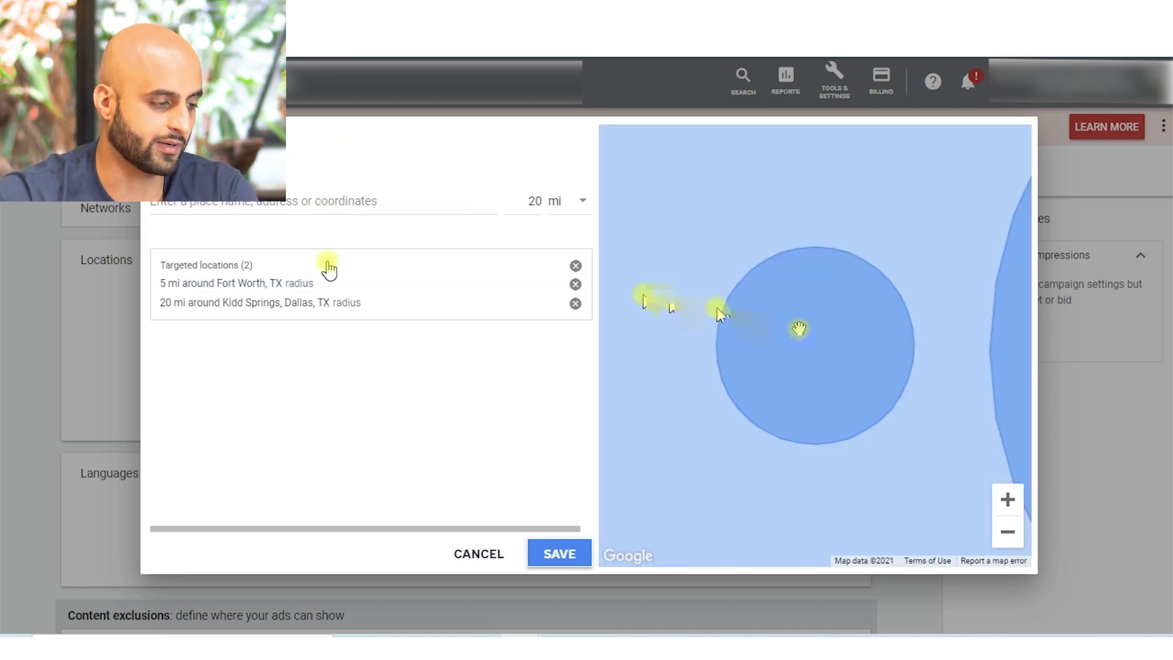
Set the target radius around Kidd Springs, Dallas, TX to 3 miles and save it
{"action": "left_click", "coordinate": [548, 302]}
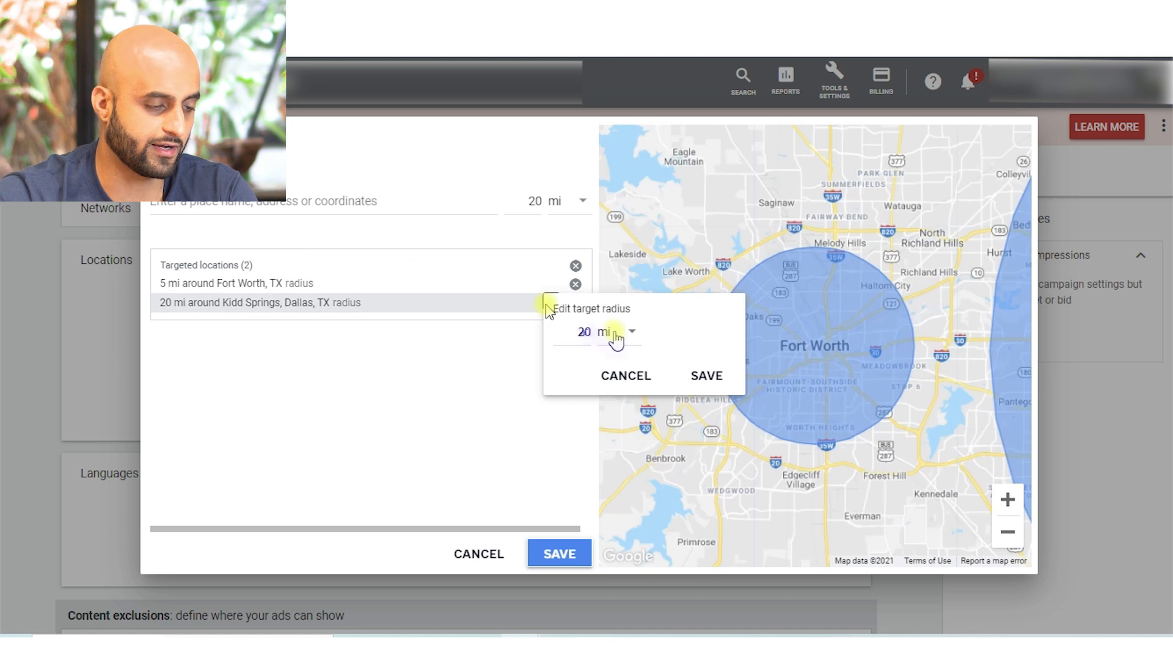
{"action": "left_click", "coordinate": [590, 334]}
{"action": "left_click", "coordinate": [586, 334]}
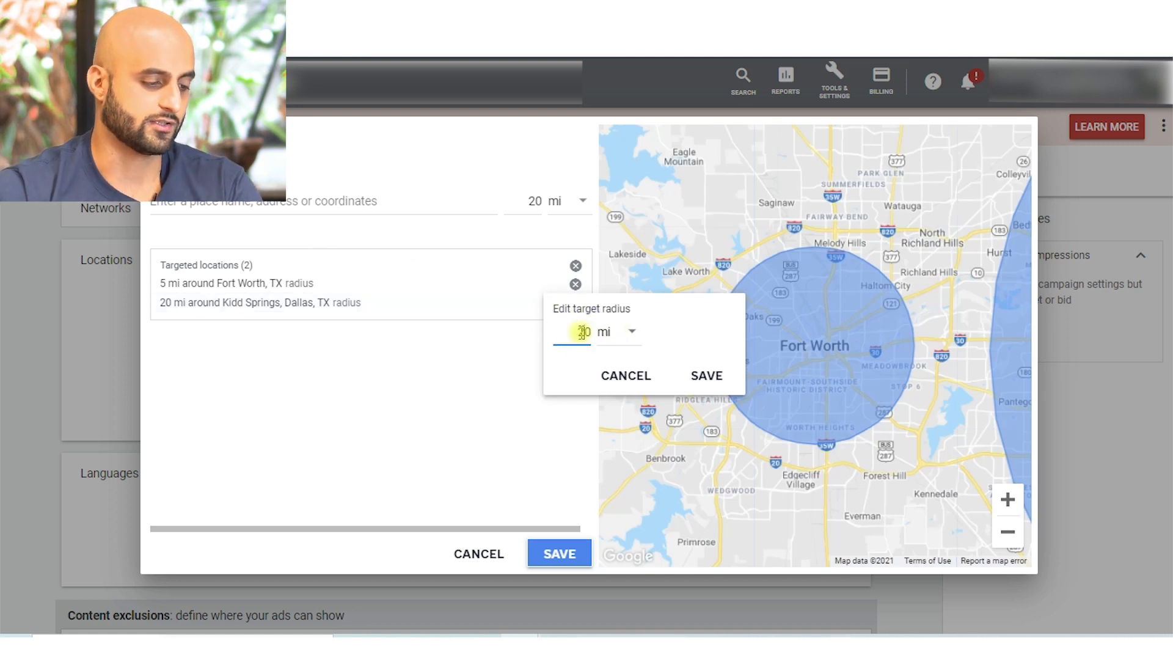
{"action": "left_click_drag", "start_coordinate": [581, 334], "coordinate": [601, 336]}
{"action": "type", "text": "3"}
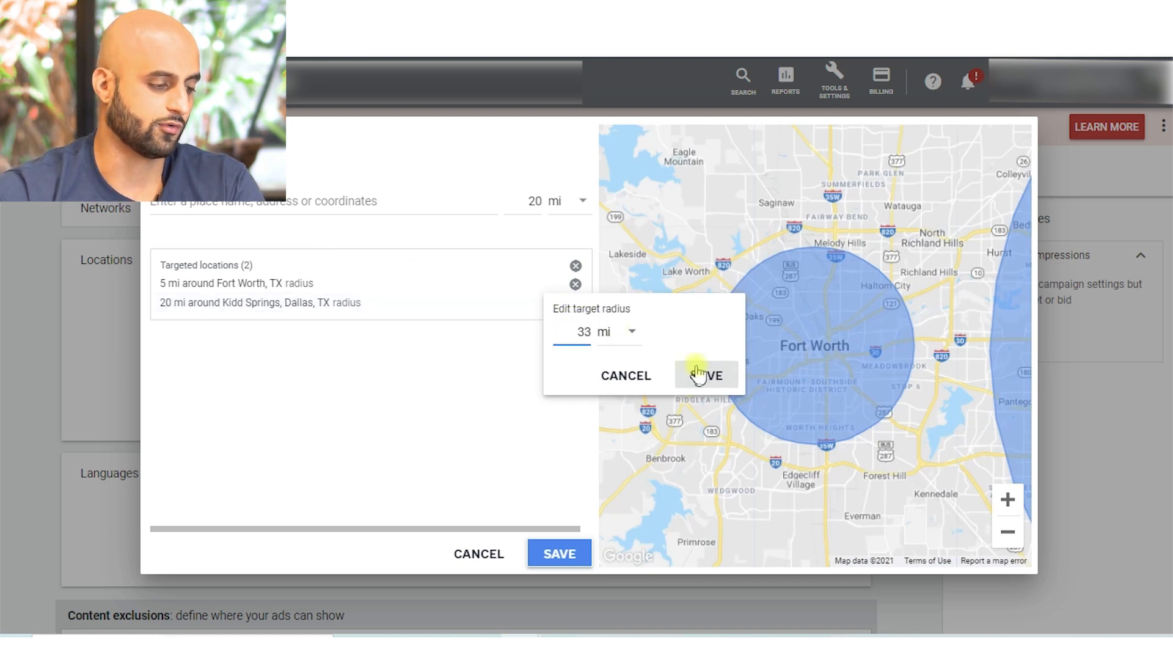
{"action": "left_click", "coordinate": [704, 372]}
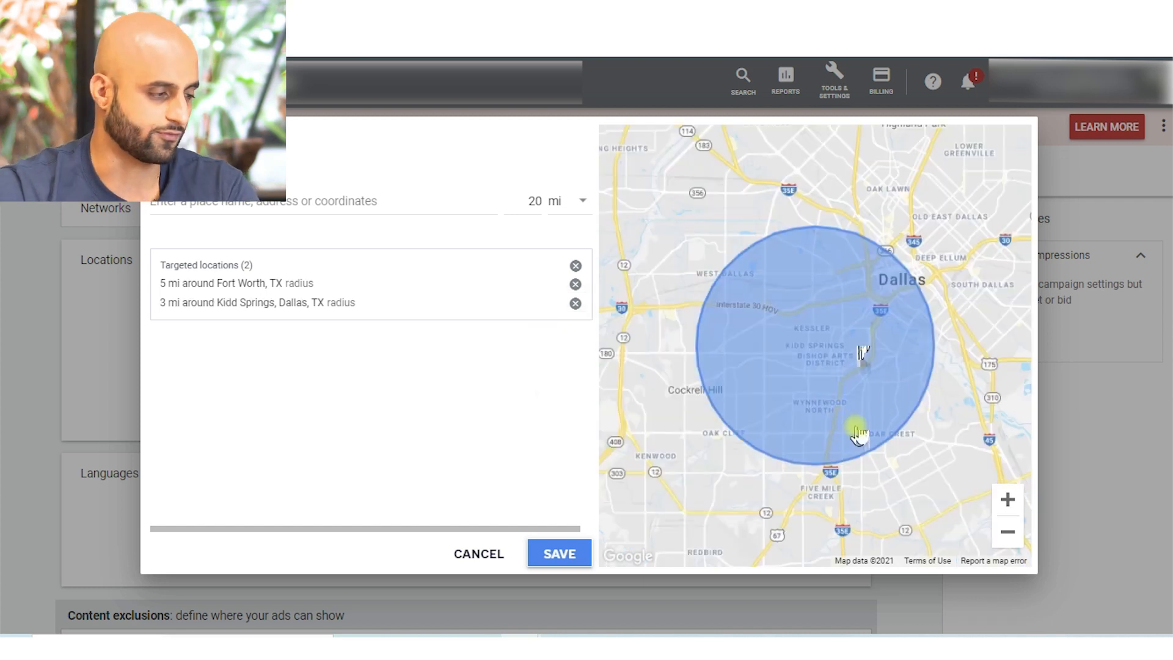
{"action": "scroll", "coordinate": [837, 341], "scroll_direction": "down", "scroll_amount": 2}
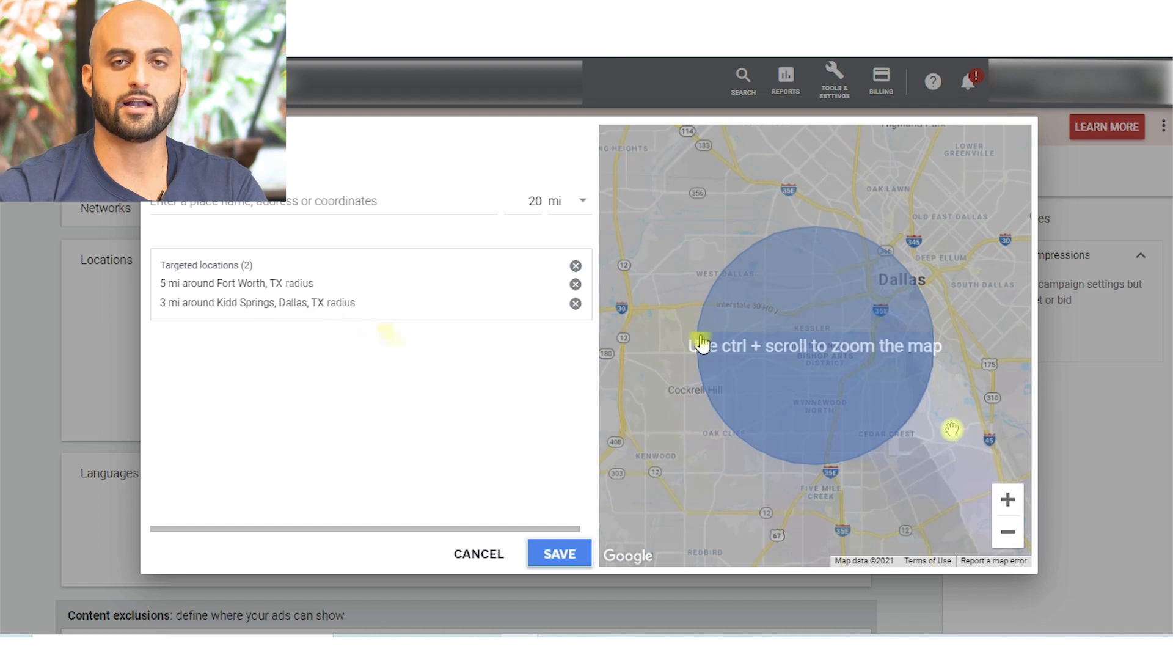
Remove the Fort Worth and Dallas radius targets and target the country United States through the location search
{"action": "left_click", "coordinate": [576, 303]}
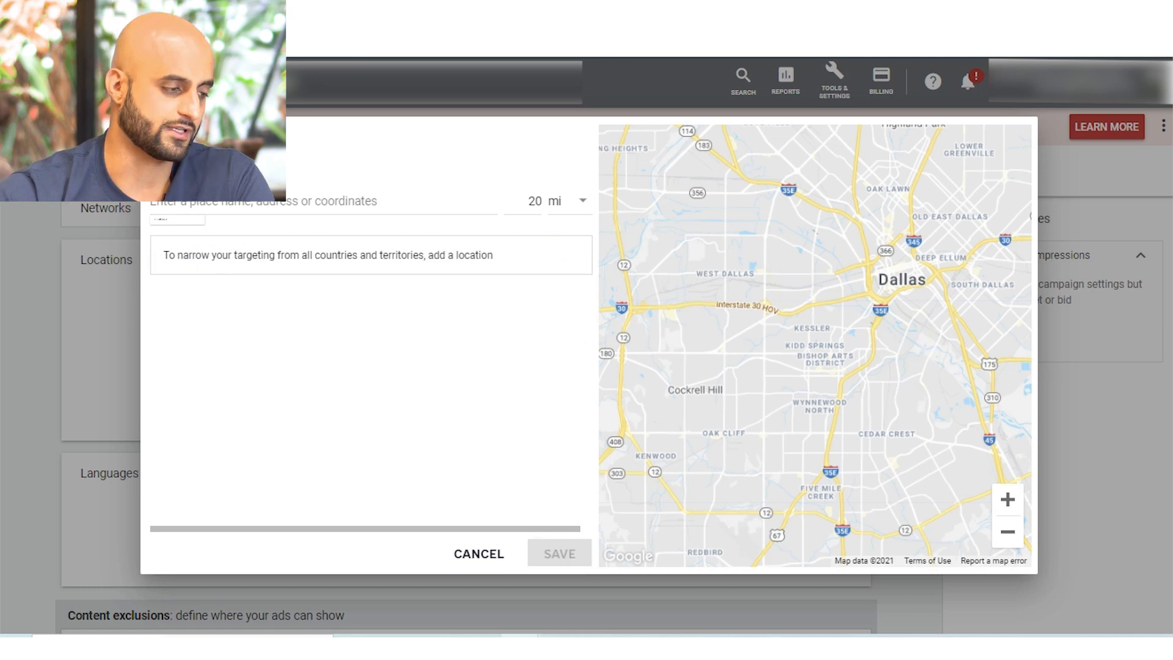
{"action": "left_click", "coordinate": [250, 212]}
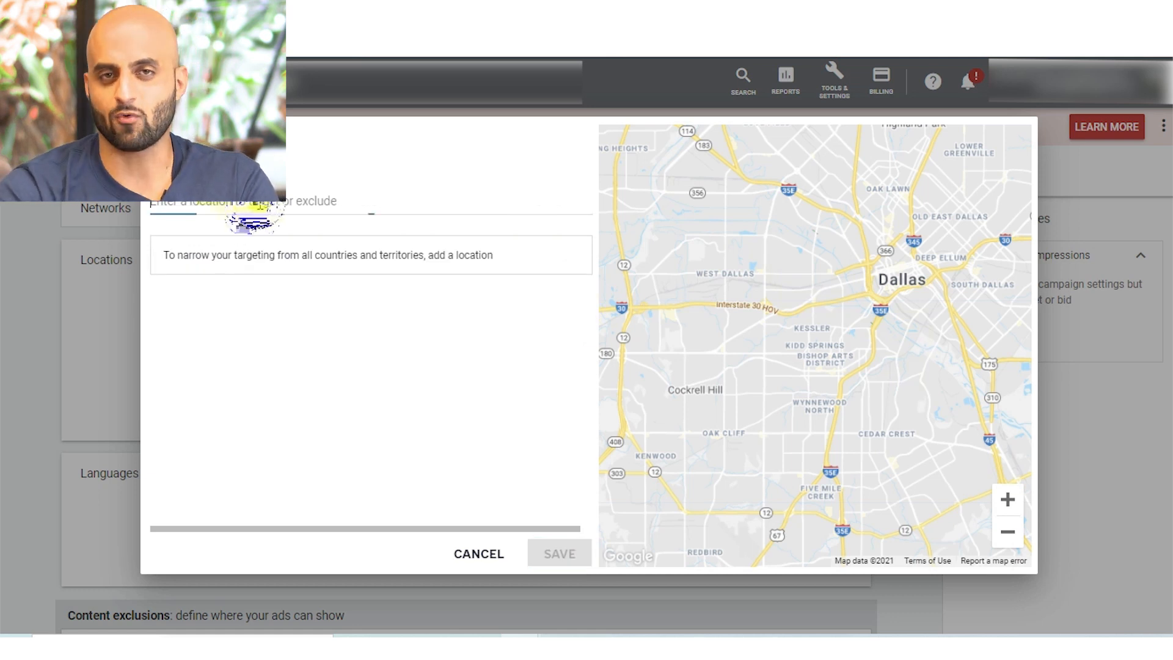
{"action": "type", "text": "Ohio"}
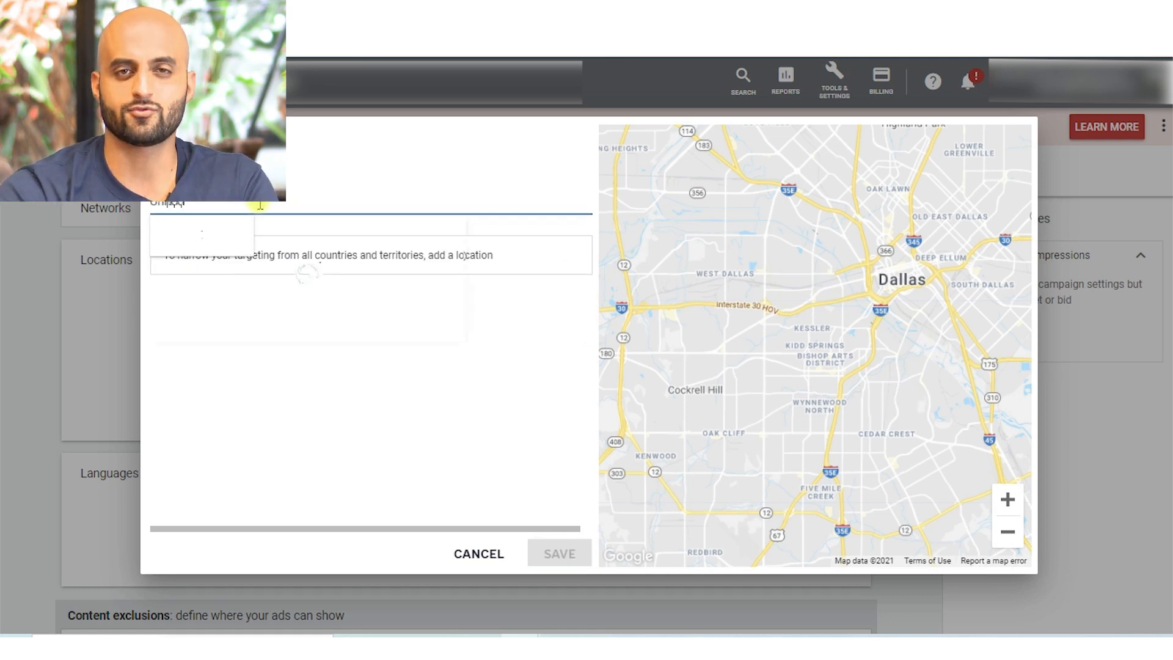
{"action": "left_click", "coordinate": [509, 248]}
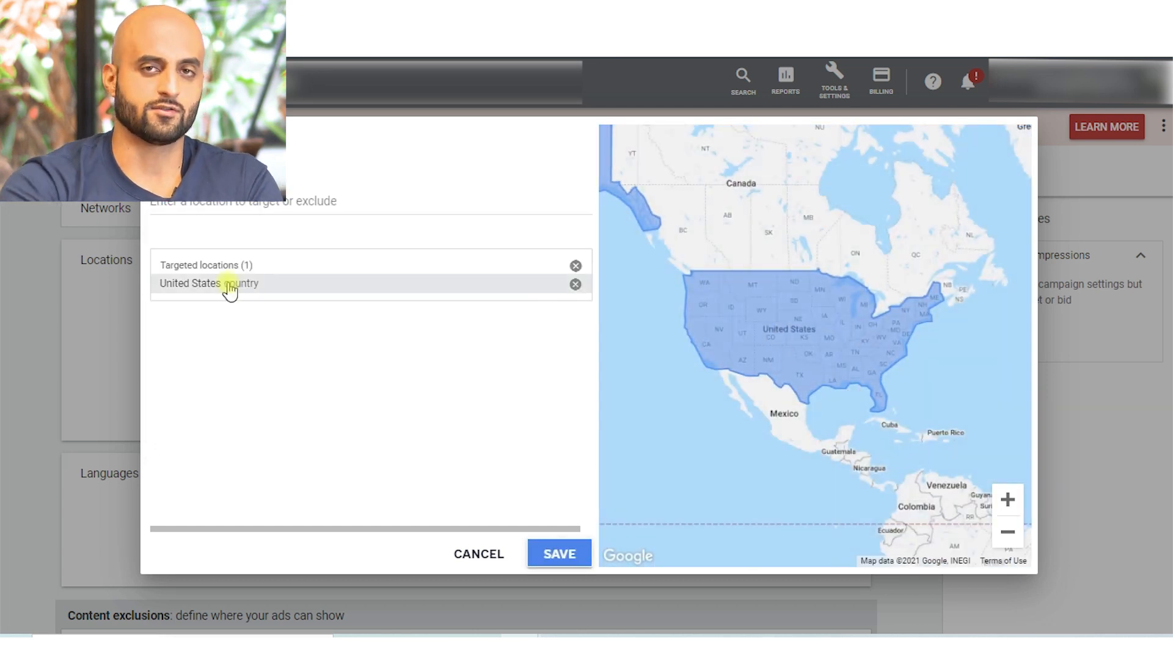
Exclude the states of Alaska and Hawaii from the United States targeting
{"action": "left_click", "coordinate": [277, 211]}
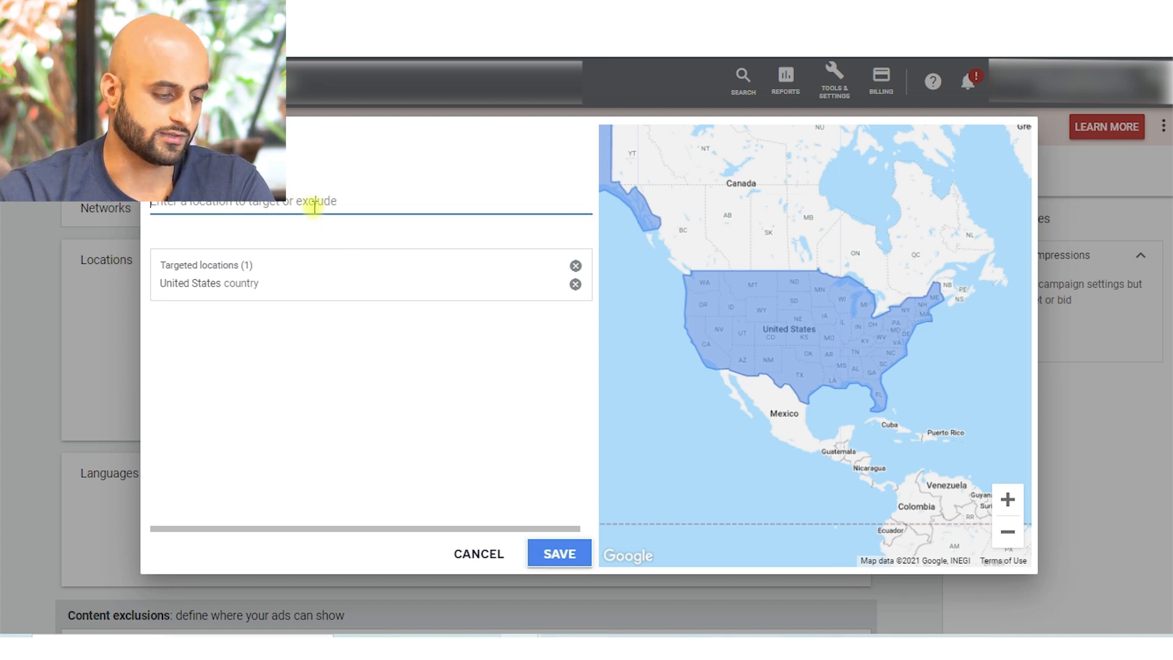
{"action": "type", "text": "alaska"}
{"action": "left_click", "coordinate": [559, 248]}
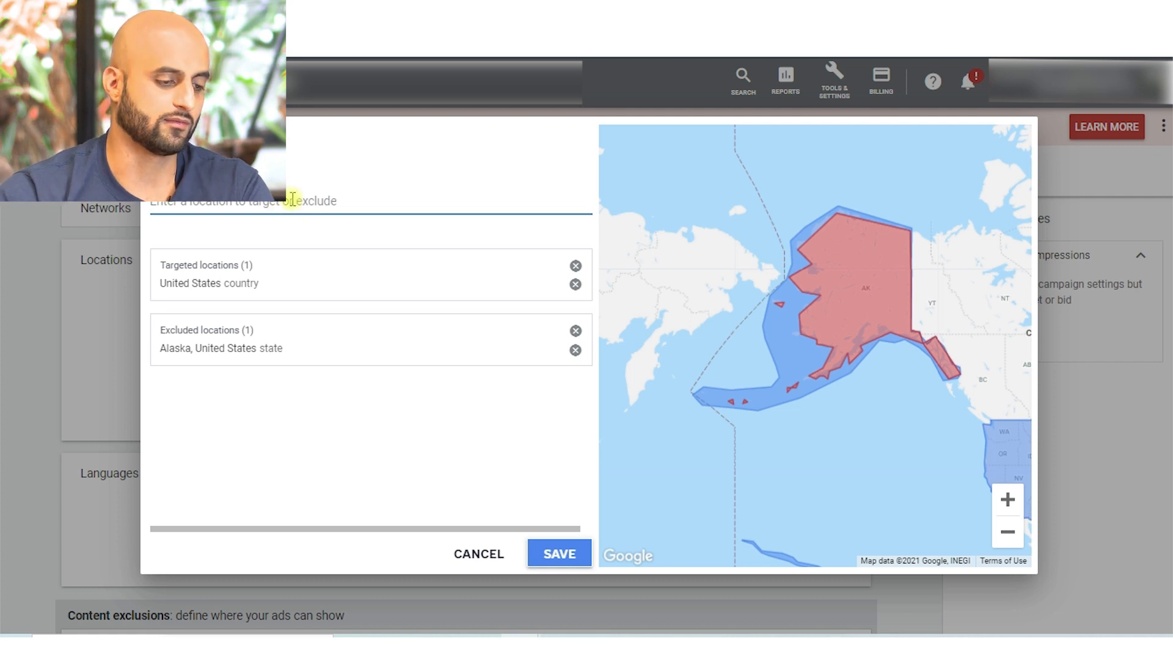
{"action": "type", "text": "hawaii"}
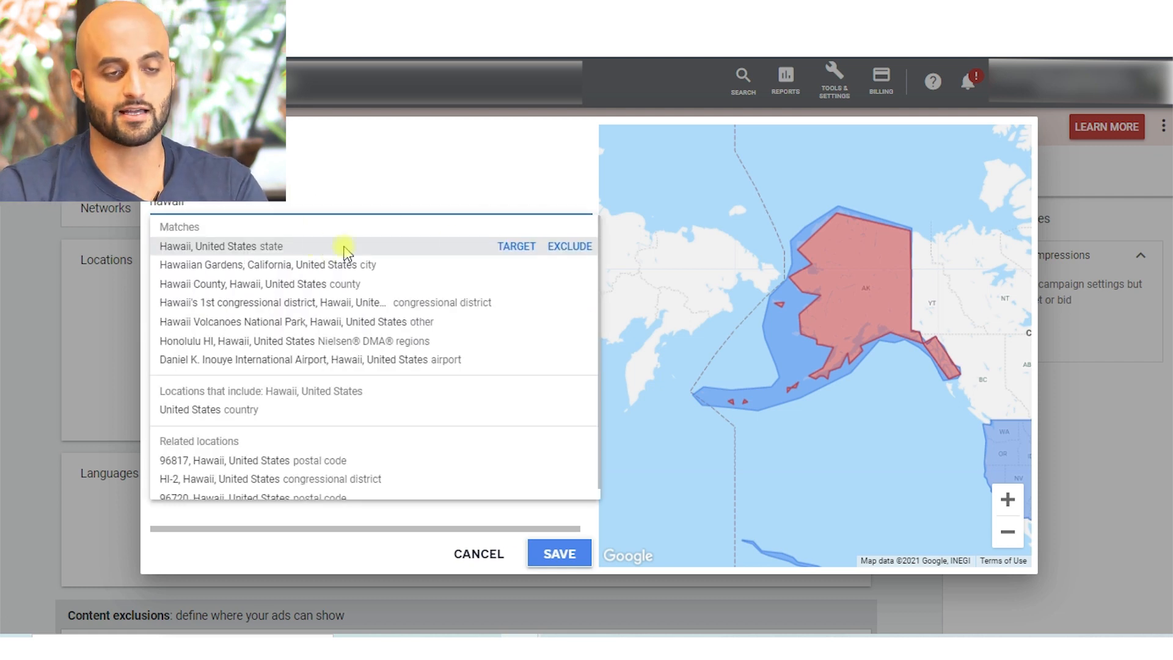
{"action": "left_click", "coordinate": [554, 247]}
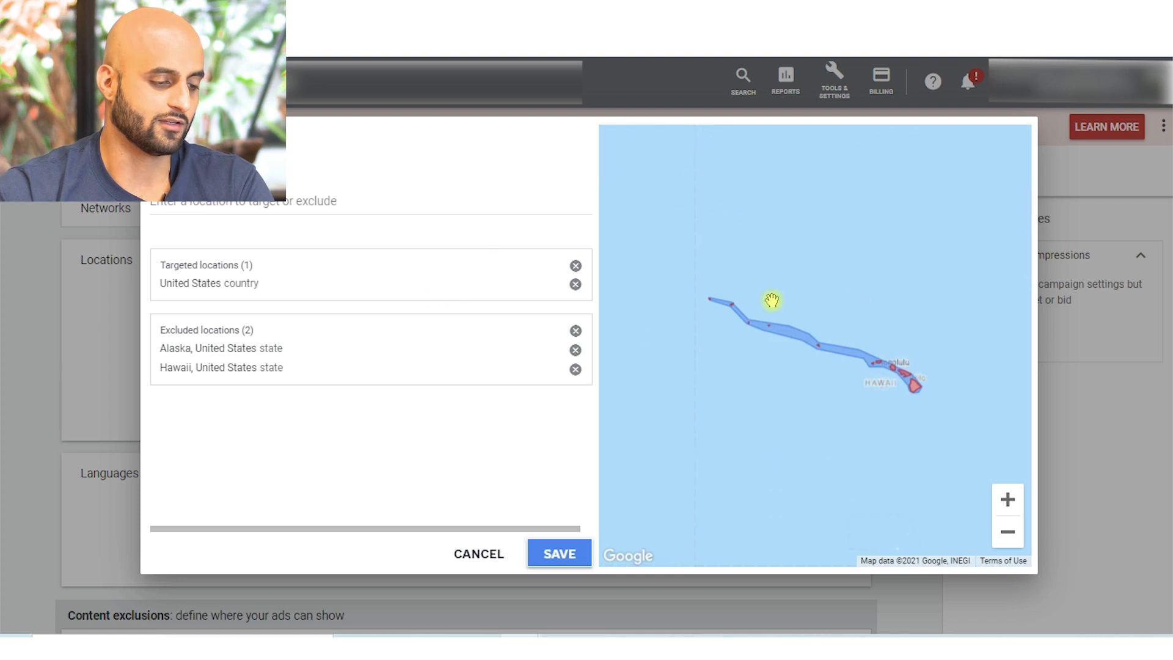
Examine the targeted and excluded areas on the map across Hawaii, Alaska and the mainland United States
{"action": "scroll", "coordinate": [903, 287], "scroll_direction": "down", "scroll_amount": 2}
{"action": "left_click_drag", "start_coordinate": [903, 287], "coordinate": [712, 440]}
{"action": "scroll", "coordinate": [903, 340], "scroll_direction": "down", "scroll_amount": 2}
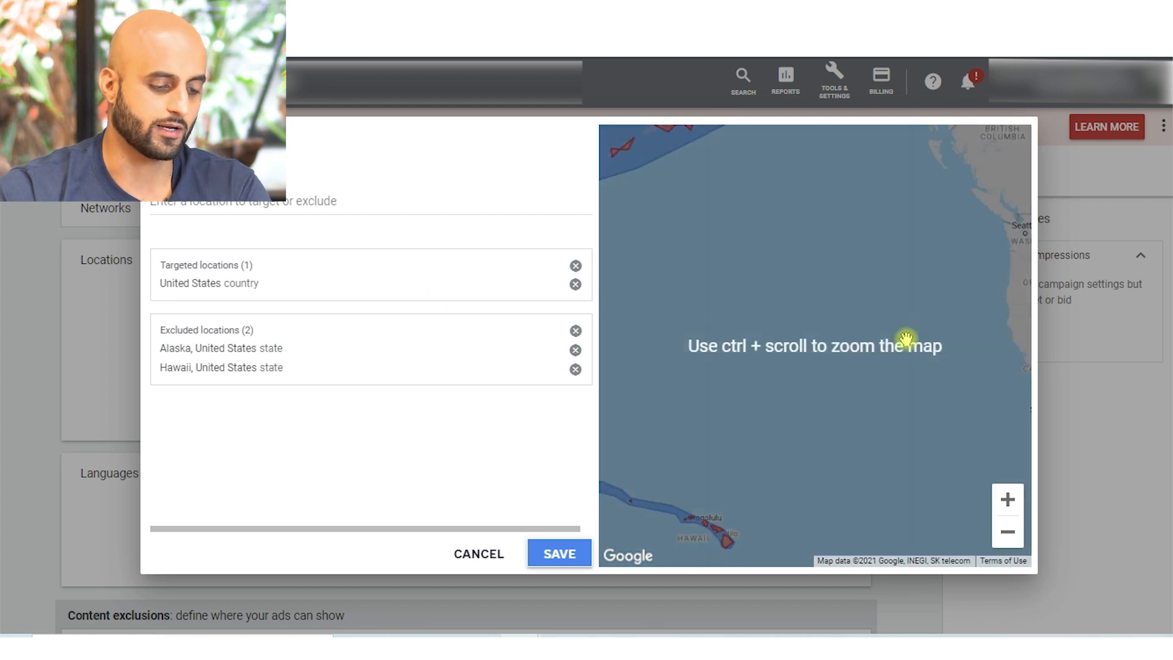
{"action": "left_click_drag", "start_coordinate": [922, 316], "coordinate": [883, 323]}
{"action": "scroll", "coordinate": [901, 346], "scroll_direction": "down", "scroll_amount": 2}
{"action": "left_click_drag", "start_coordinate": [969, 385], "coordinate": [891, 391]}
{"action": "scroll", "coordinate": [926, 396], "scroll_direction": "down", "scroll_amount": 2}
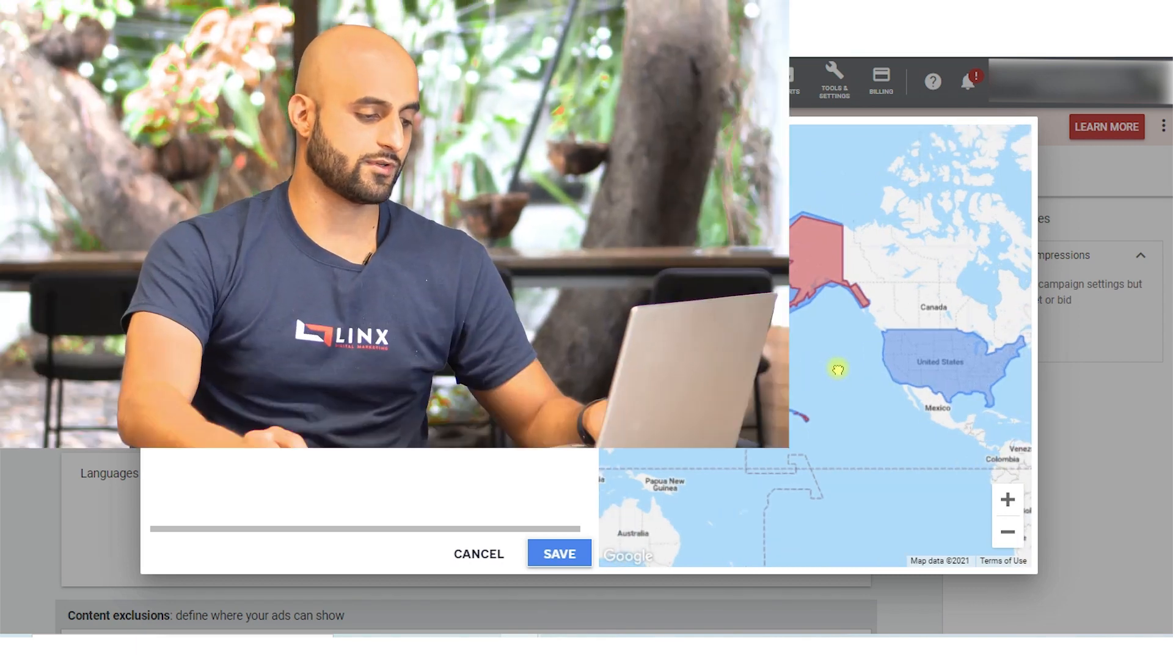